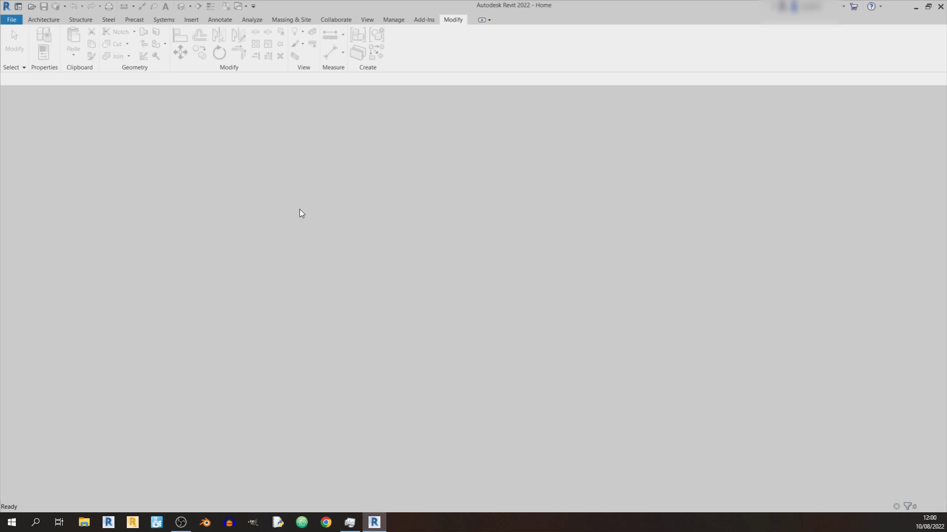
Create a new family from the Metric Generic Model Pattern Based template
click(12, 19)
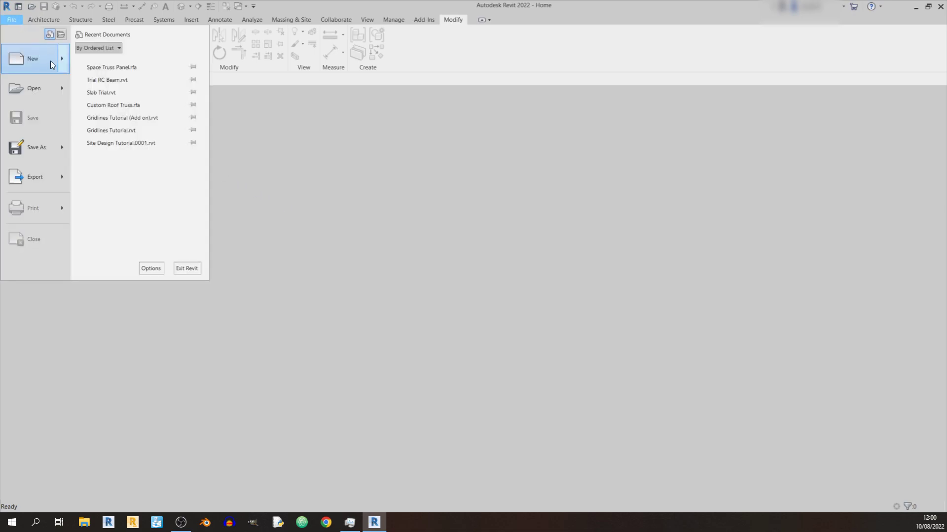
mouse_move(28, 61)
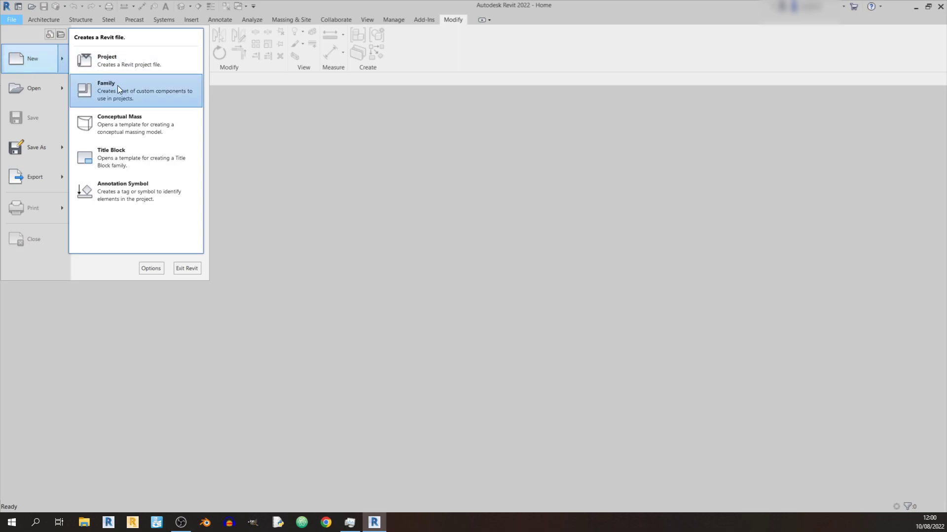
click(136, 85)
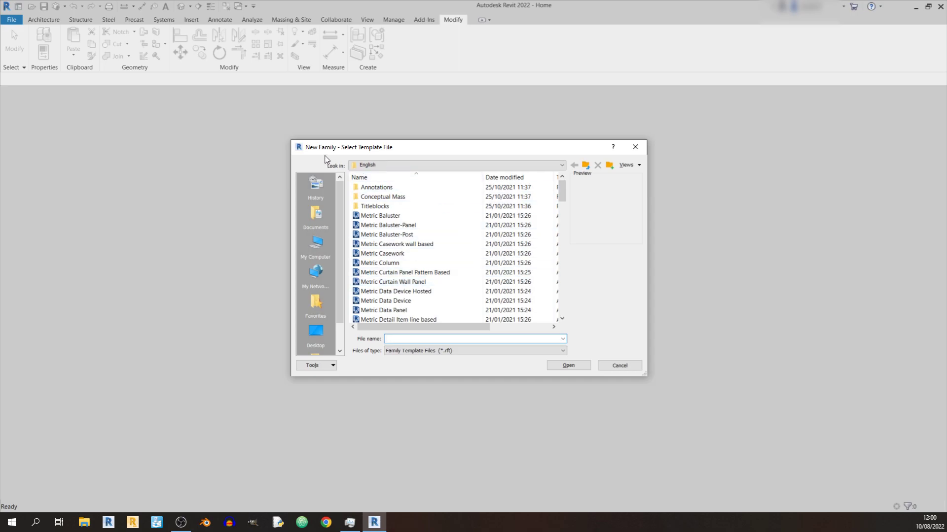
scroll(434, 290, down, 7)
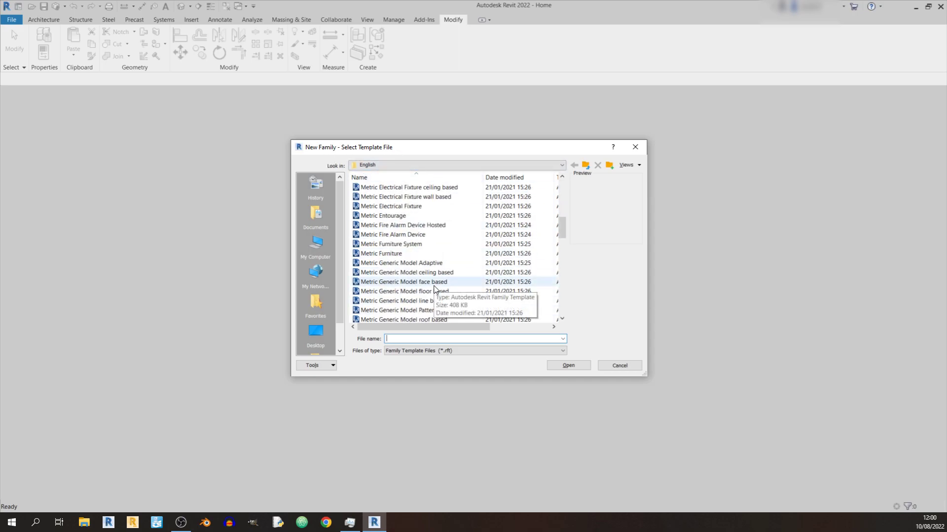
scroll(427, 318, down, 1)
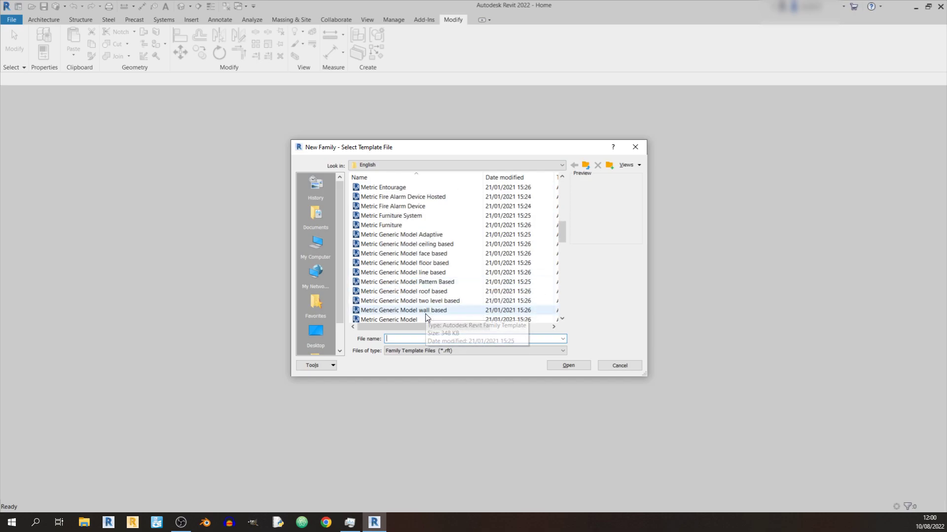
click(462, 283)
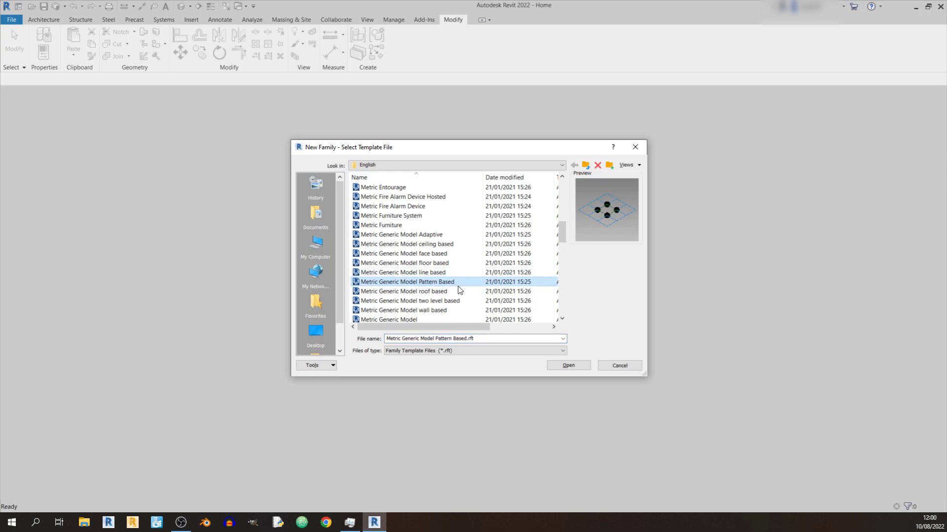
scroll(461, 293, down, 2)
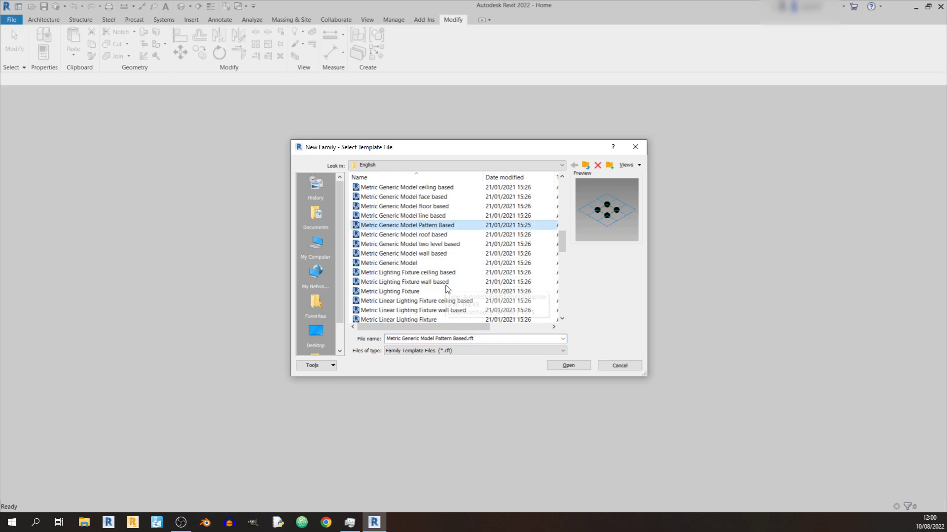
click(568, 366)
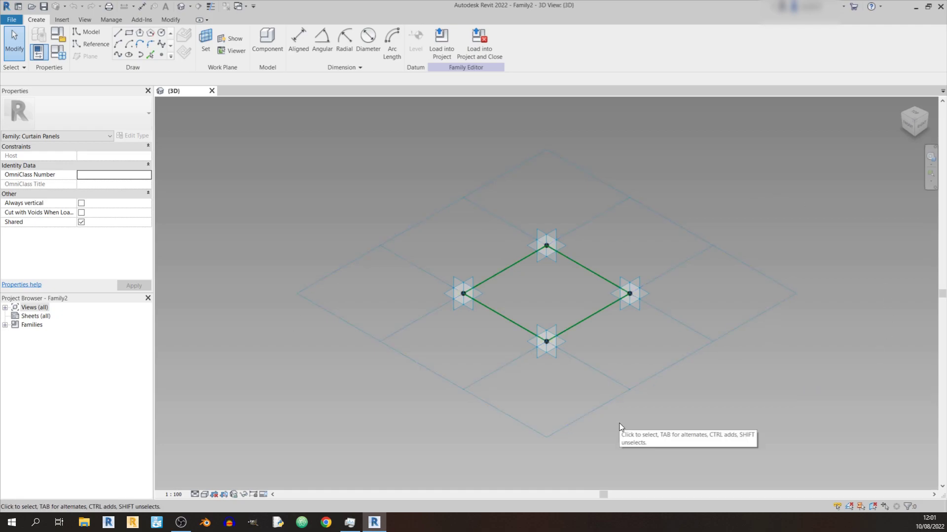
Check the length format in the family's project units
click(112, 20)
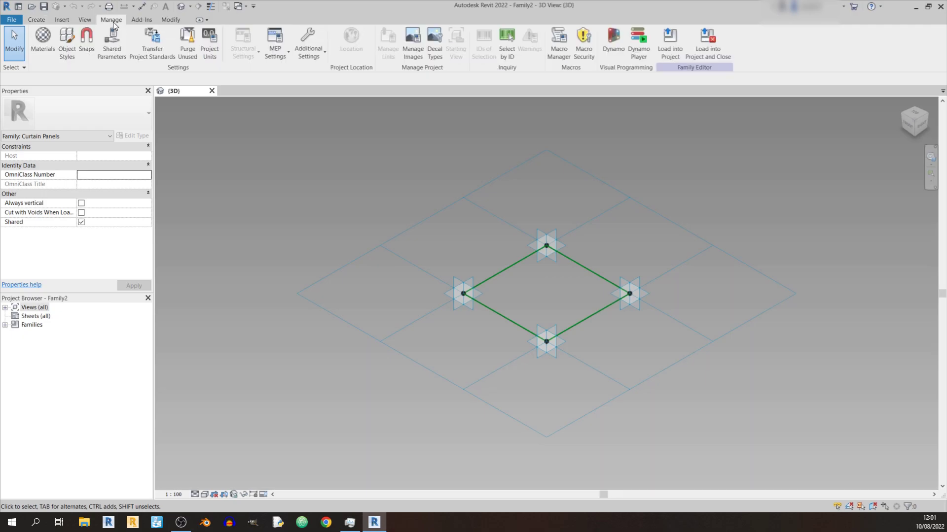
click(217, 58)
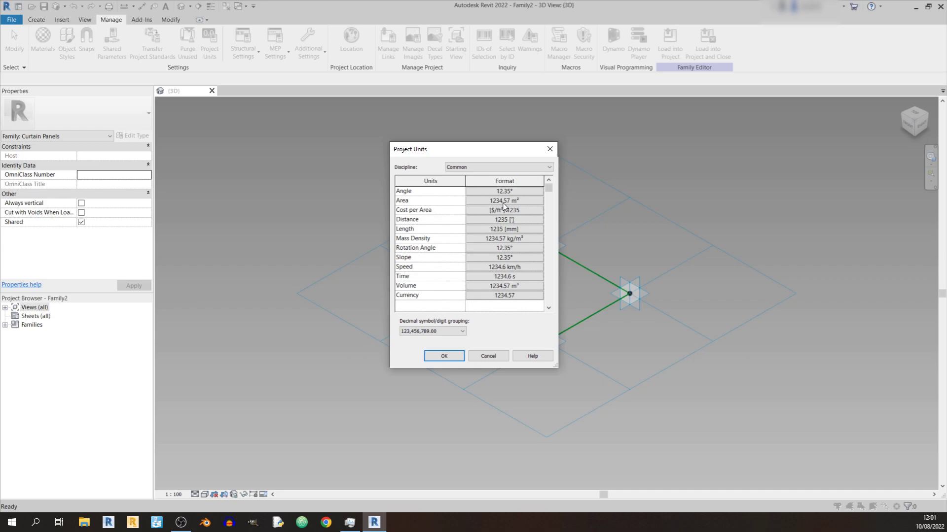
click(444, 356)
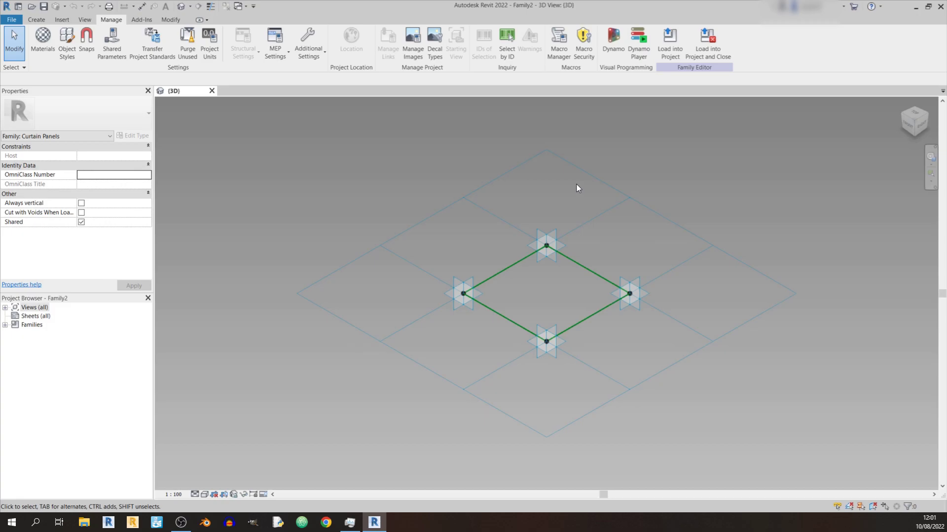
Set the tile pattern grid's horizontal and vertical spacing to 2000 mm each
click(578, 166)
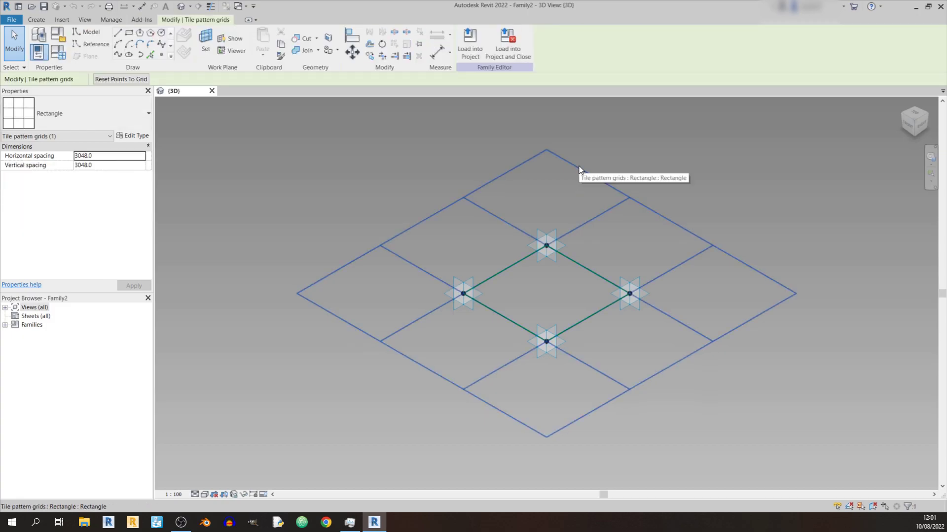
click(108, 156)
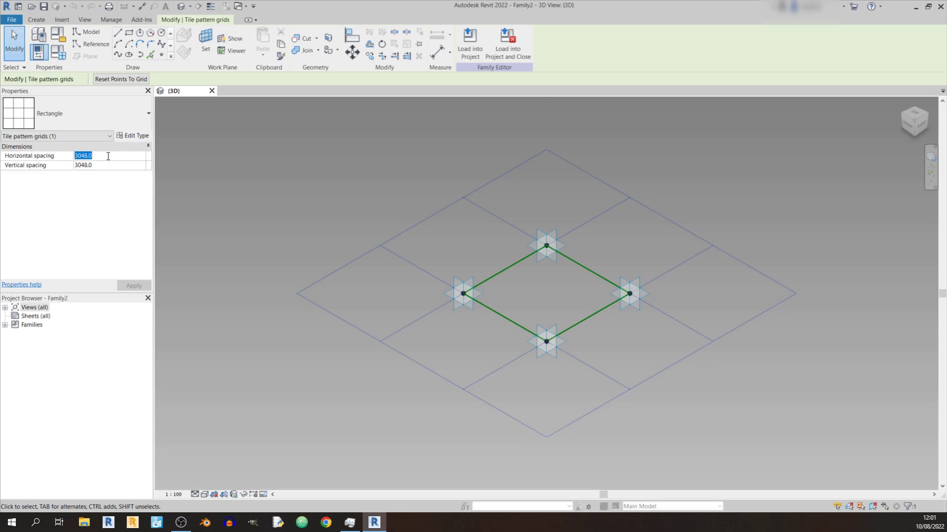
text(2000)
click(102, 164)
text(2000)
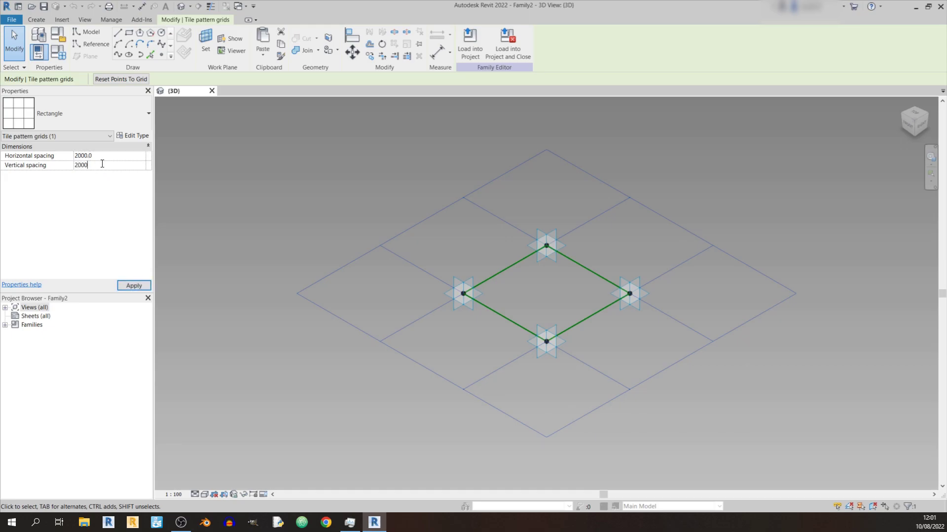
key(Return)
click(133, 285)
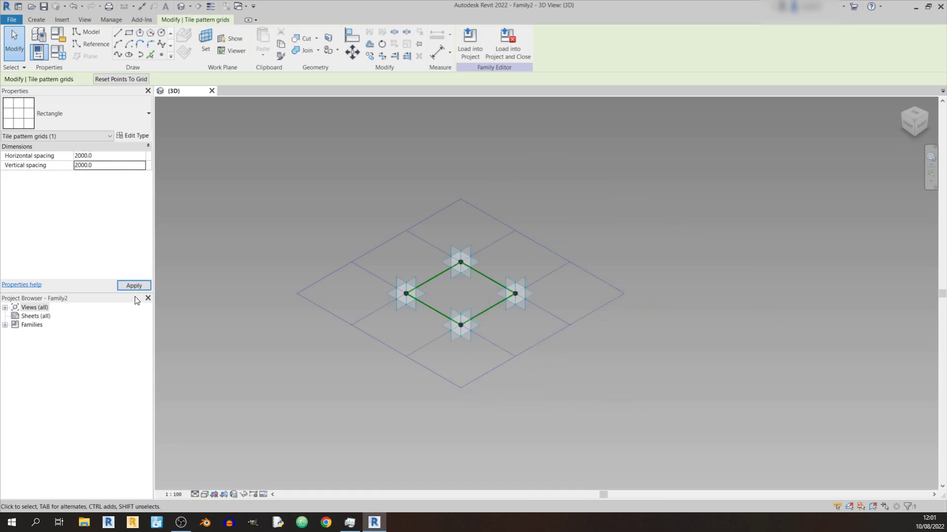
click(586, 215)
middle_drag(460, 262, 505, 254)
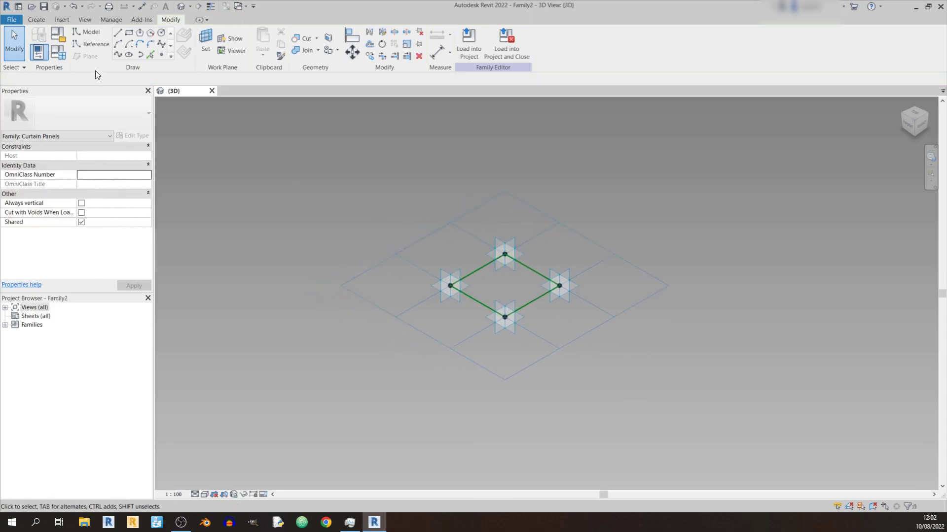
Place reference points on the four adaptive points at the corners of the central tile, with Level 1 as placement plane
click(95, 42)
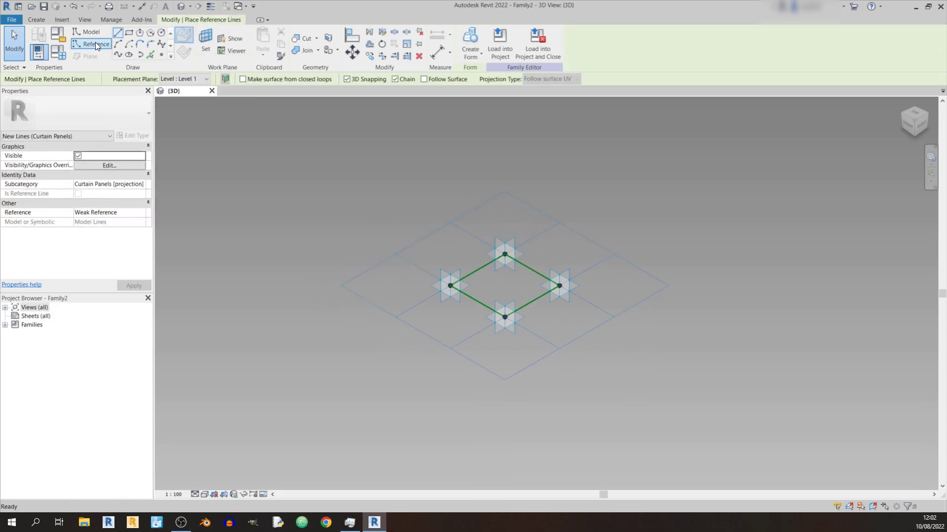
click(161, 56)
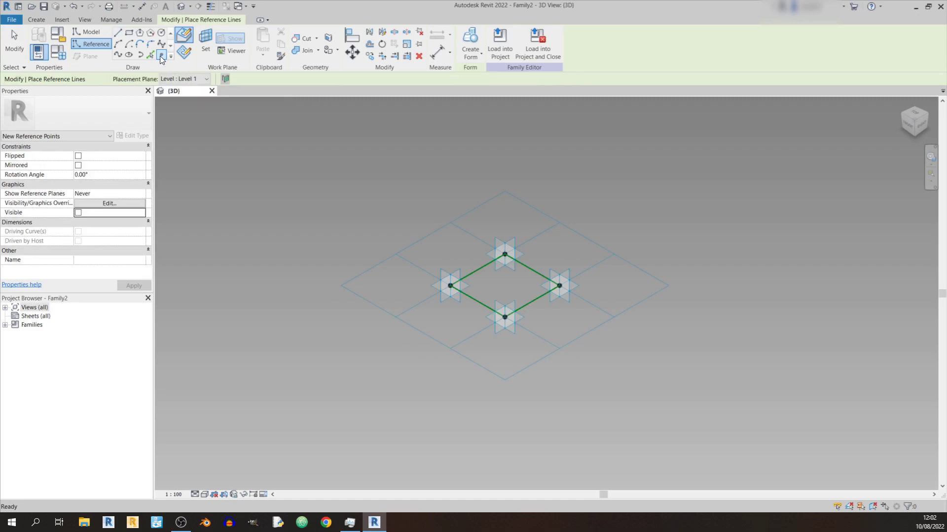
scroll(512, 279, up, 1)
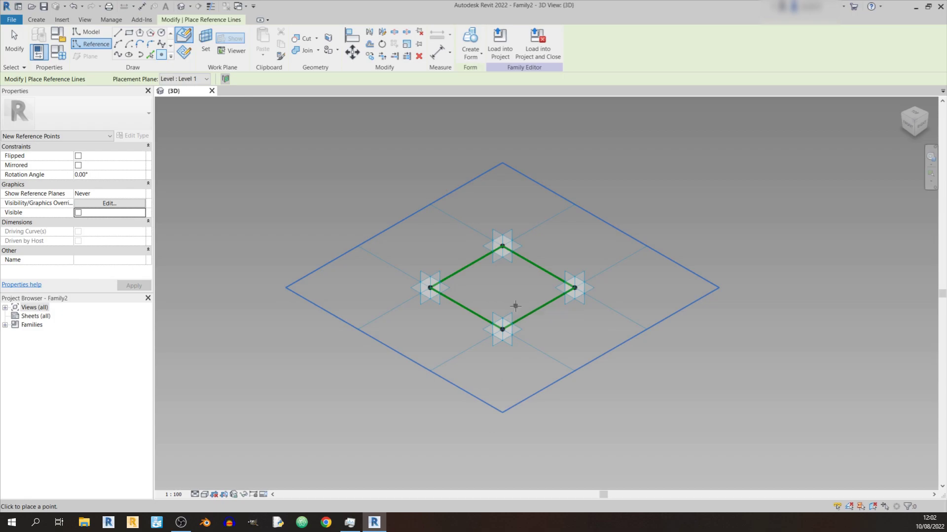
scroll(515, 304, up, 1)
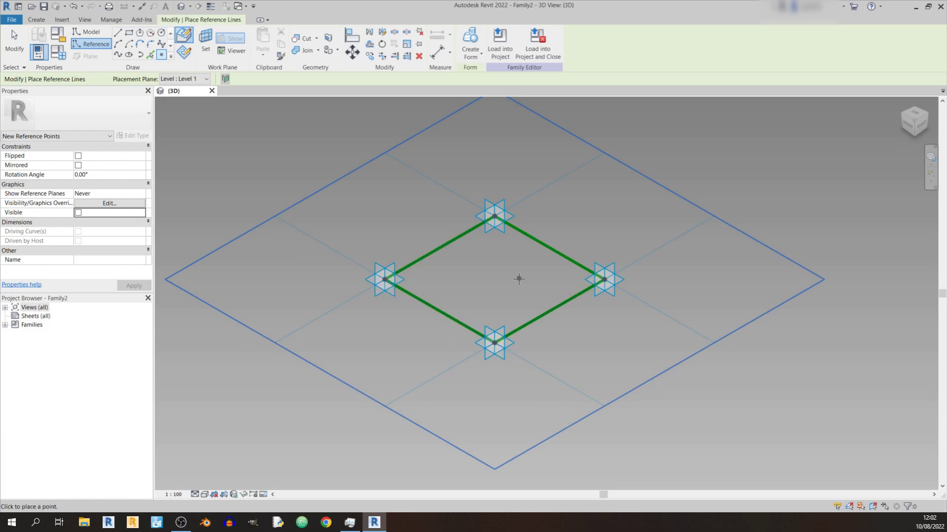
key(Escape)
scroll(519, 280, down, 2)
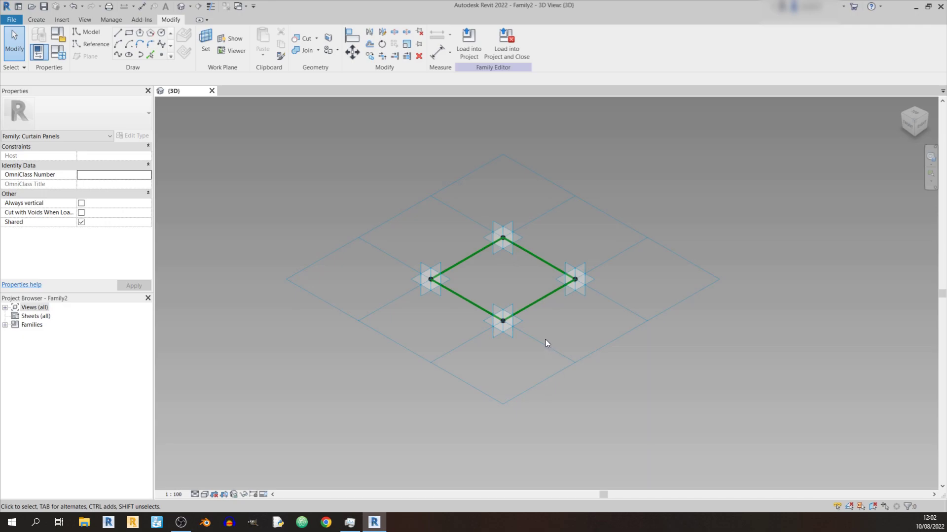
scroll(501, 324, up, 2)
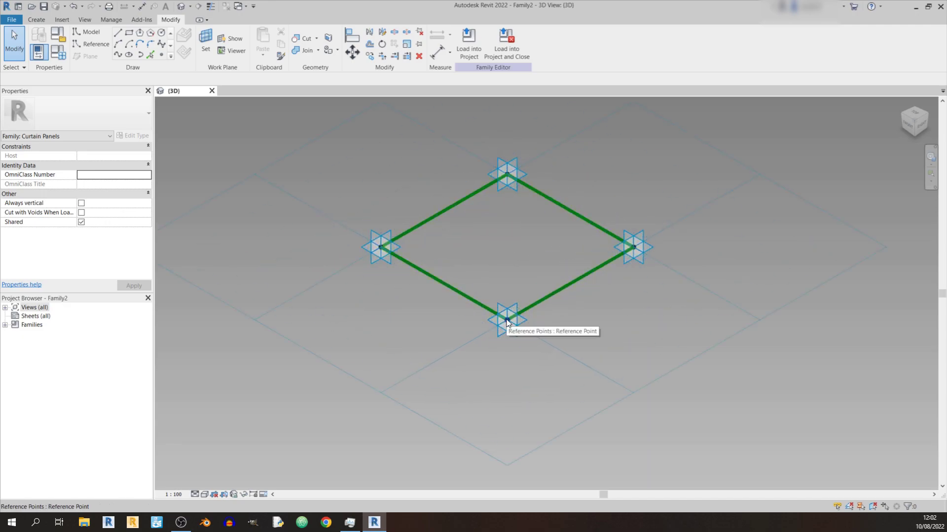
click(506, 321)
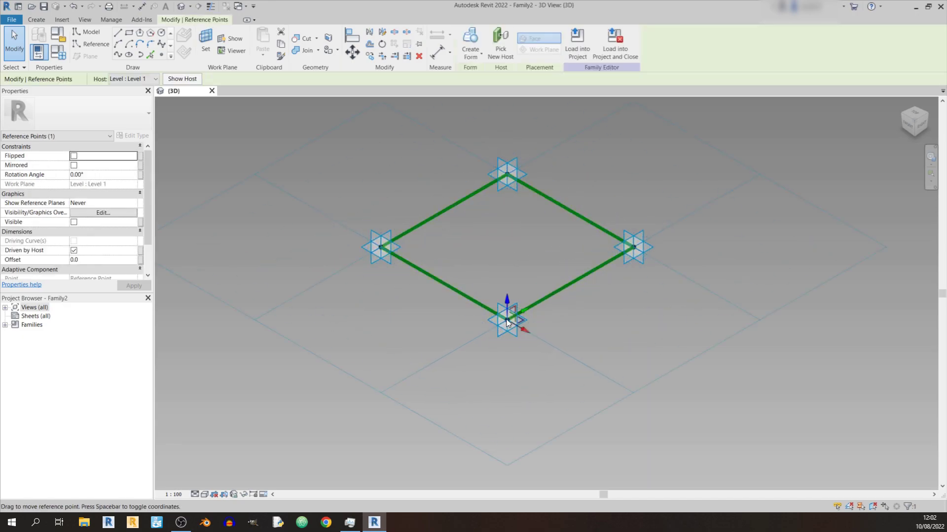
ctrl+click(634, 248)
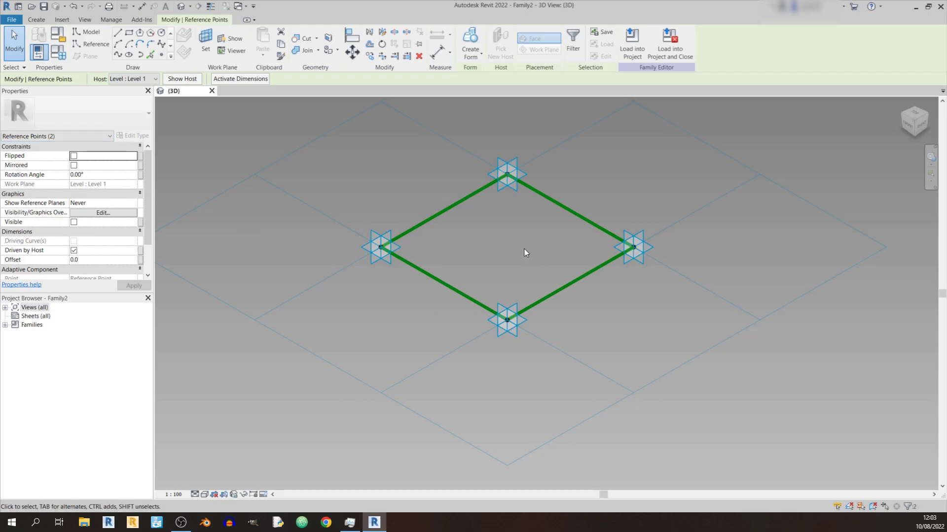
ctrl+click(507, 173)
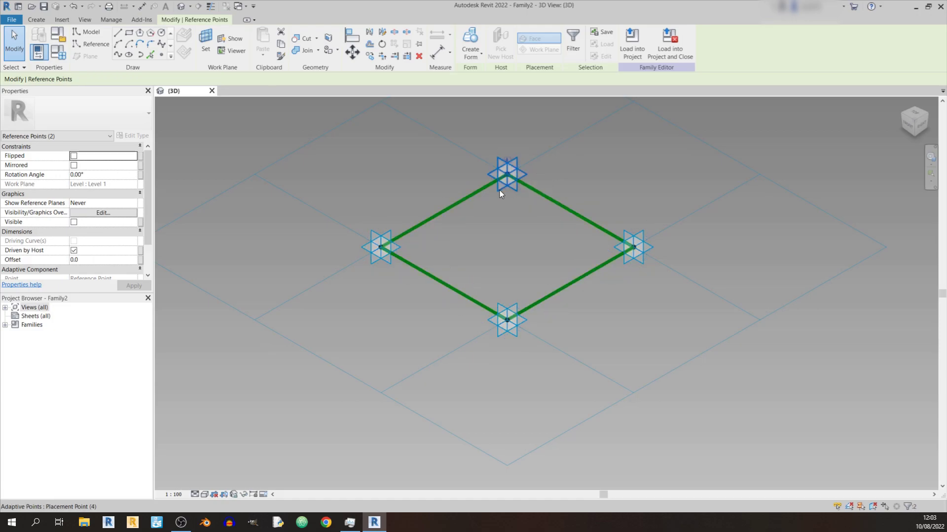
ctrl+click(488, 190)
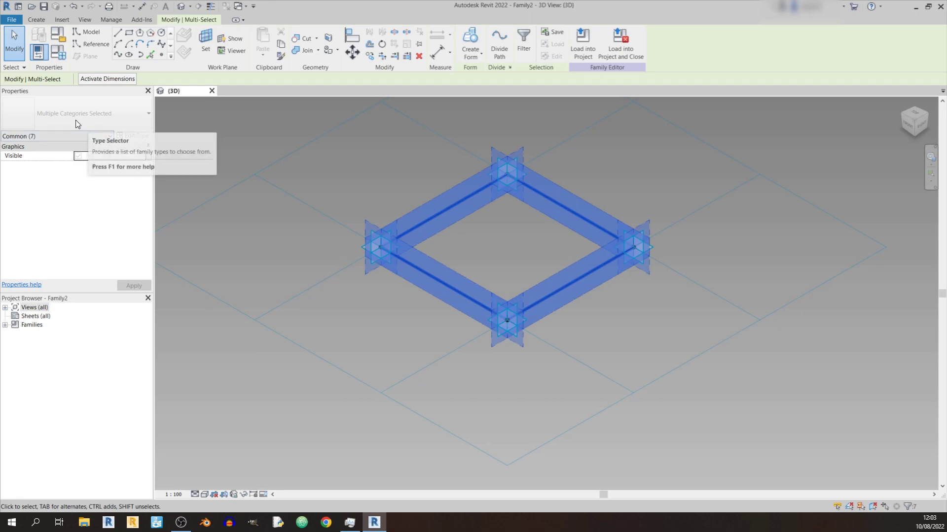
scroll(286, 197, down, 3)
click(388, 208)
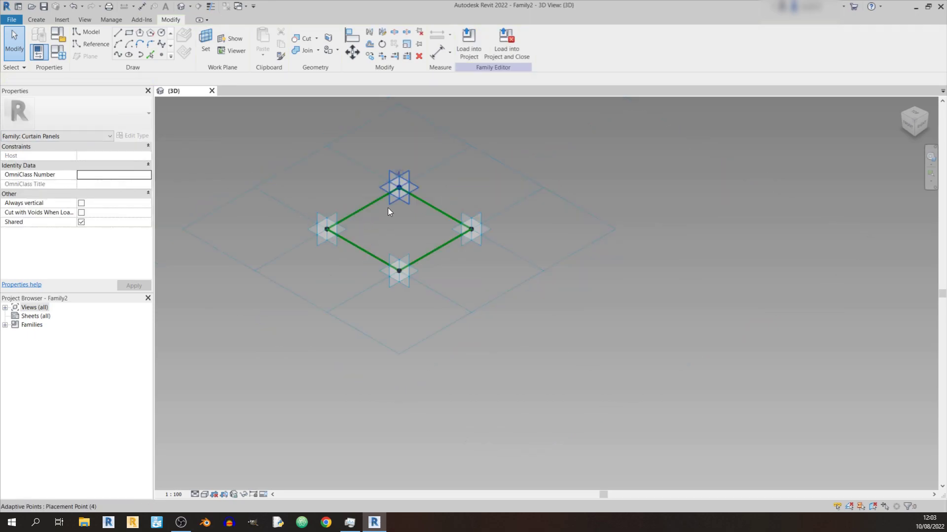
Select the whole tile pattern and filter the selection down to the Reference Points category only
middle_drag(388, 208, 472, 255)
drag(714, 167, 261, 375)
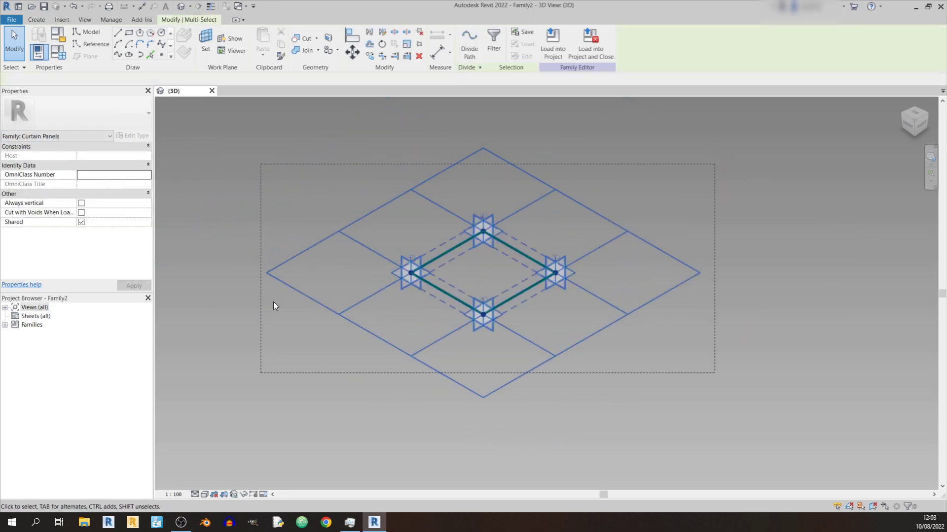
click(494, 41)
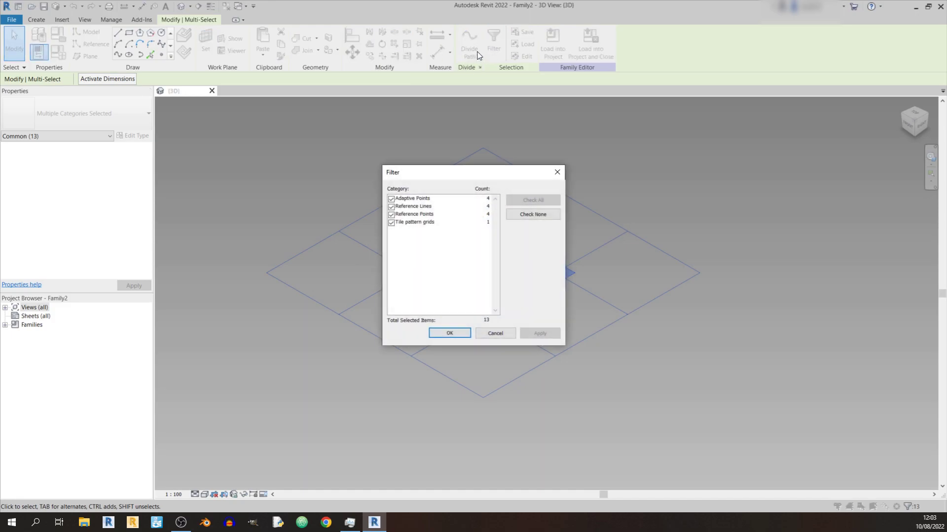
click(527, 215)
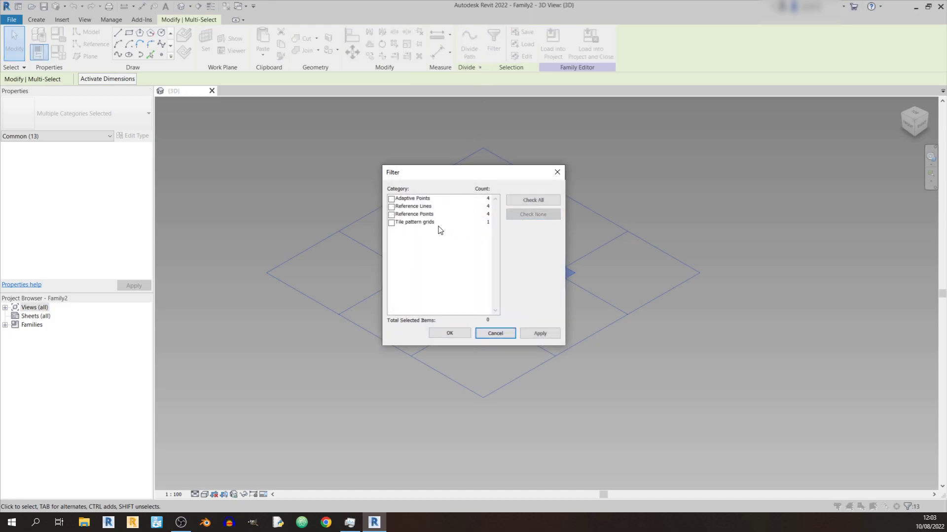
click(391, 215)
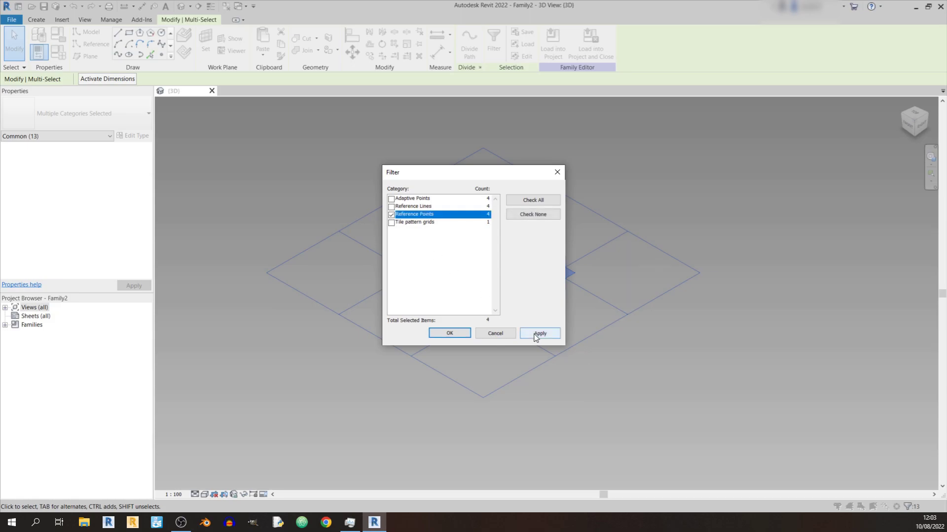
click(449, 334)
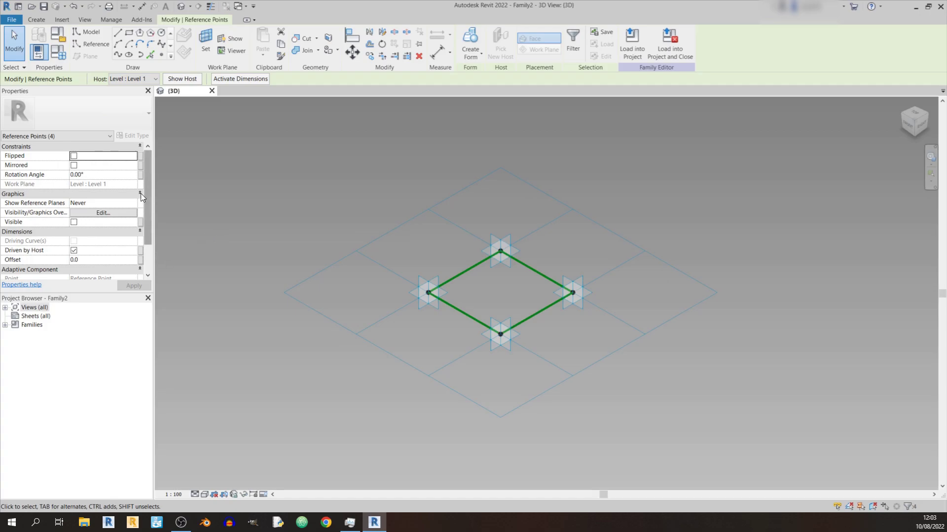
Link the offset of the four reference points to a new type family parameter named Top Chord Offset, grouped under Dimensions
scroll(147, 186, down, 2)
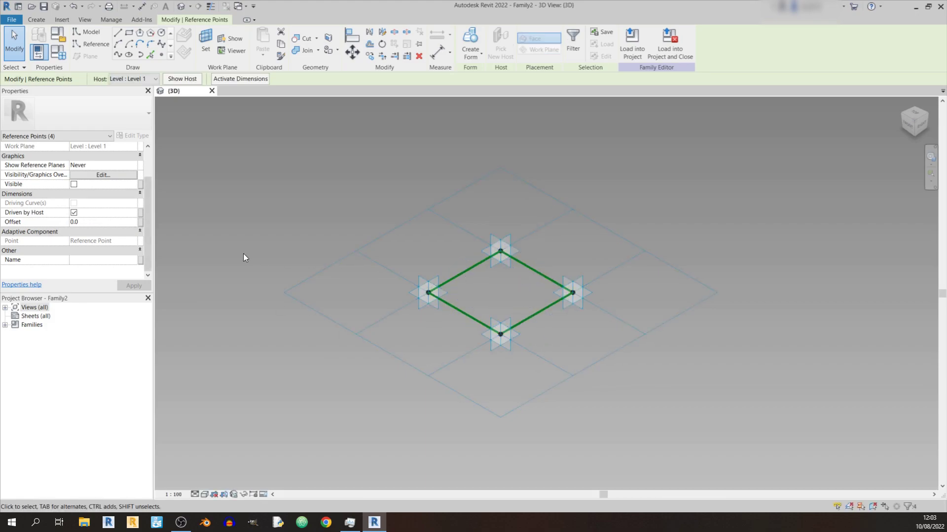
click(140, 222)
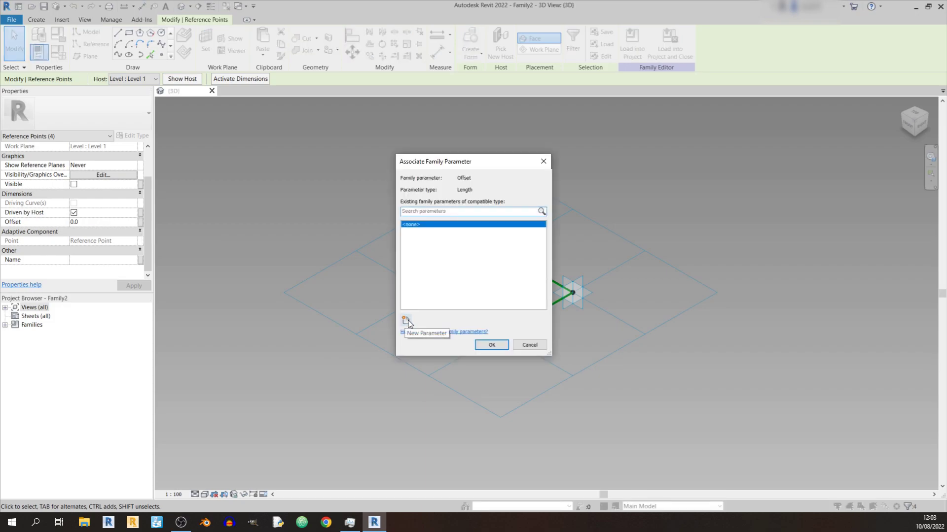
click(406, 322)
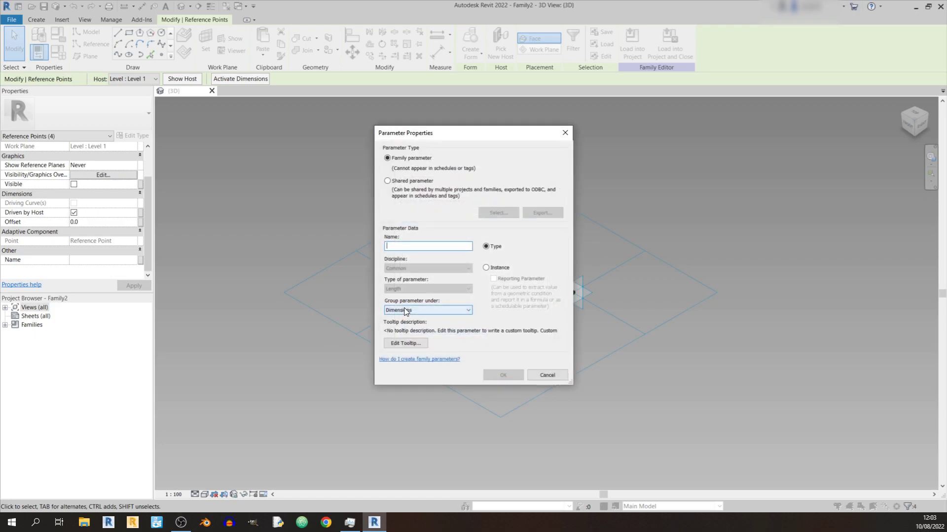
text(Top Chord Offset)
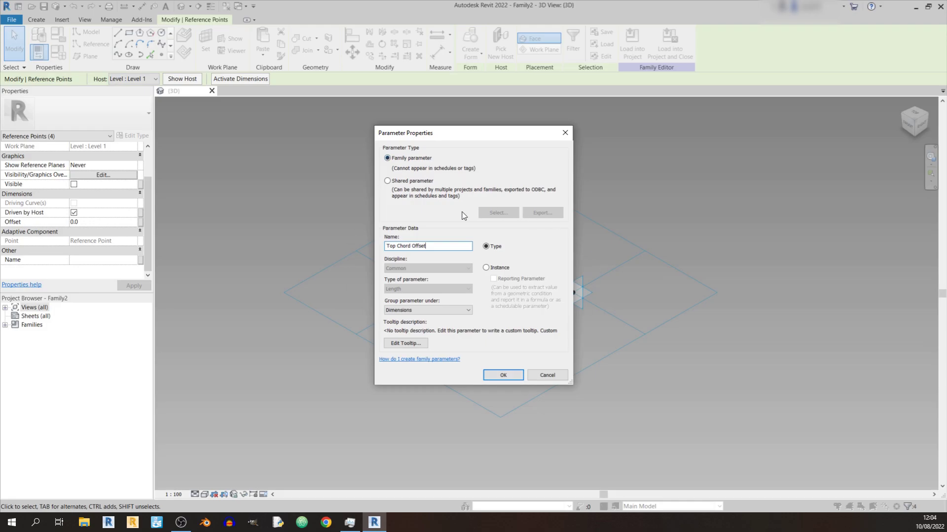
click(509, 378)
click(491, 345)
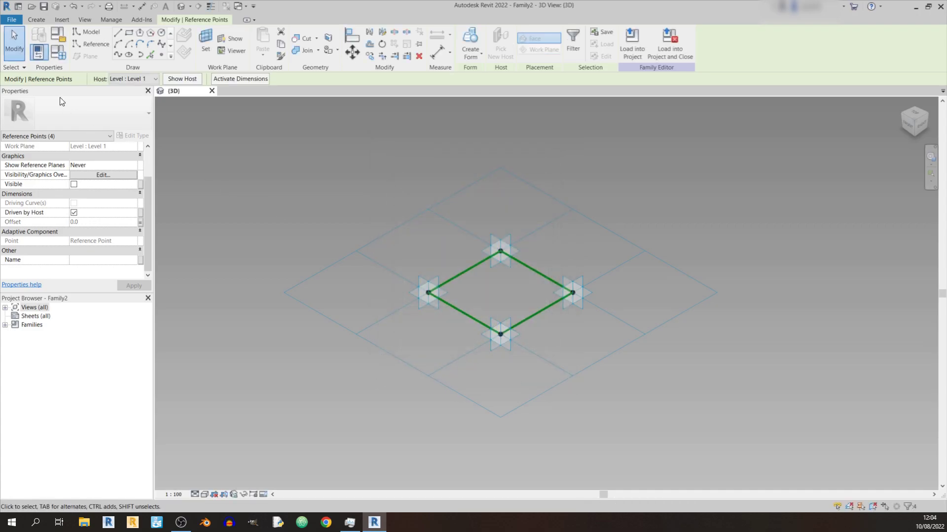
Set the Top Chord Offset family parameter to 2000 and apply it to the family
click(57, 52)
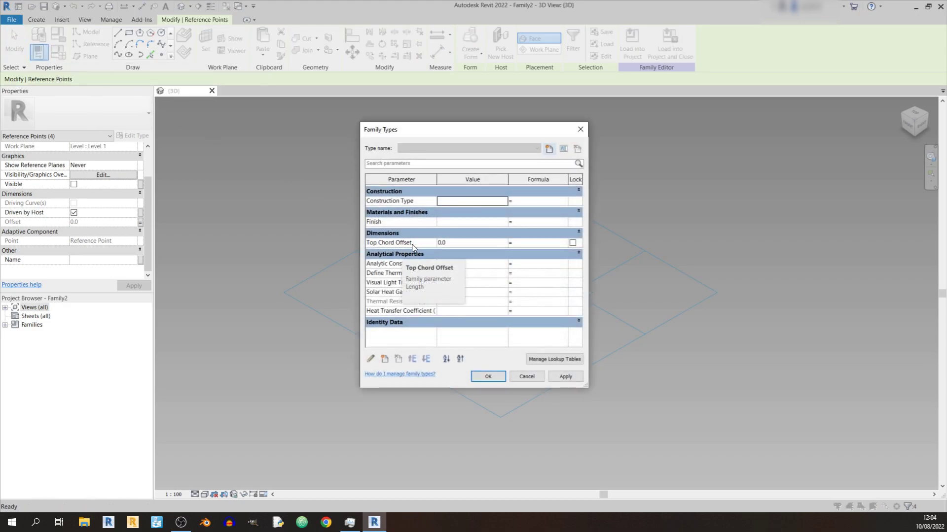
click(451, 243)
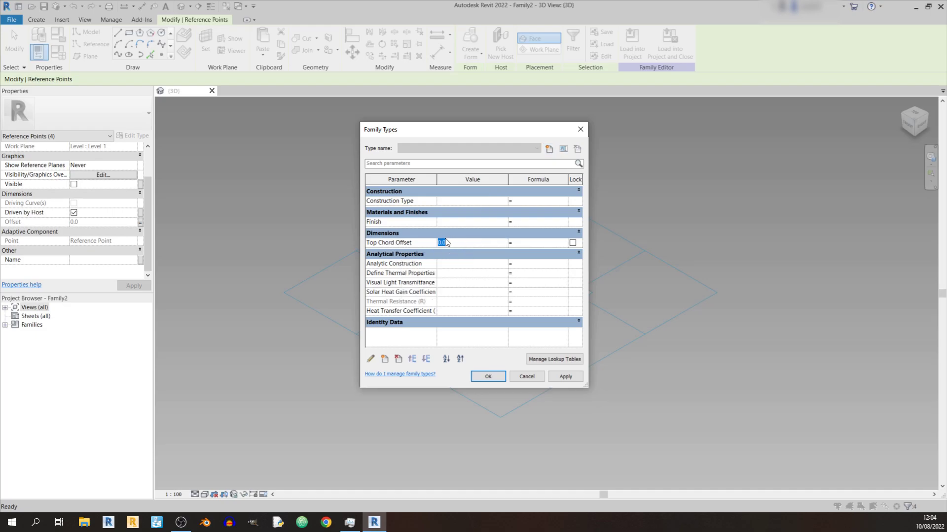
text(3.)
key(Tab)
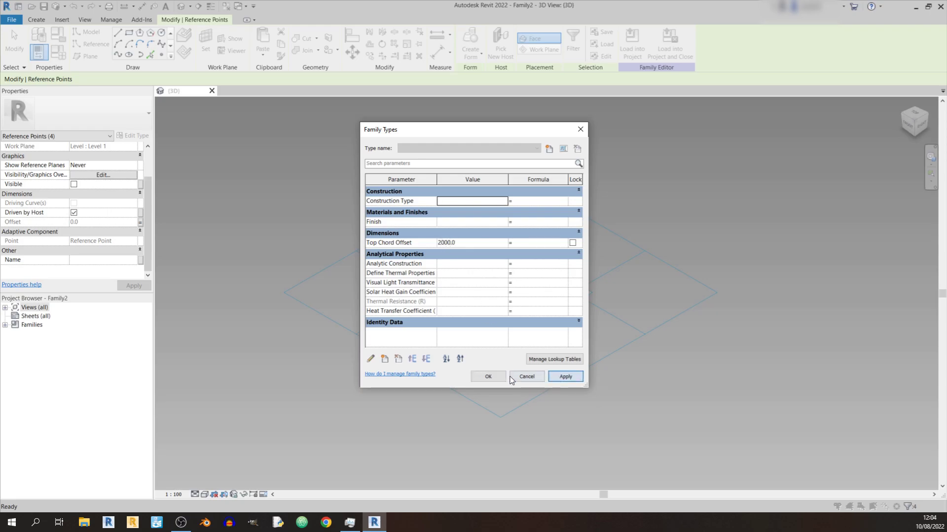
click(488, 377)
click(505, 375)
Place a reference point at the midpoint of each of the four reference lines bounding the central tile
shift+middle_drag(570, 366, 674, 238)
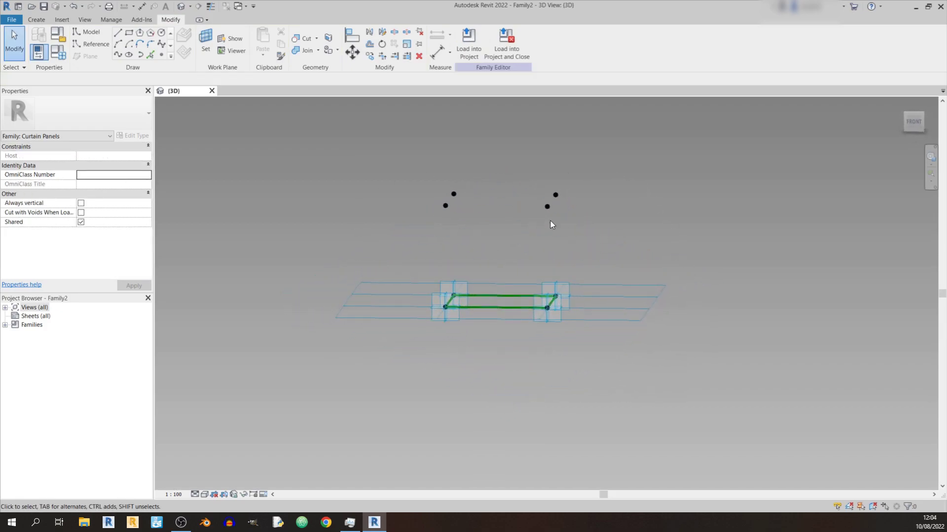
shift+middle_drag(570, 173, 539, 378)
shift+middle_drag(502, 347, 462, 170)
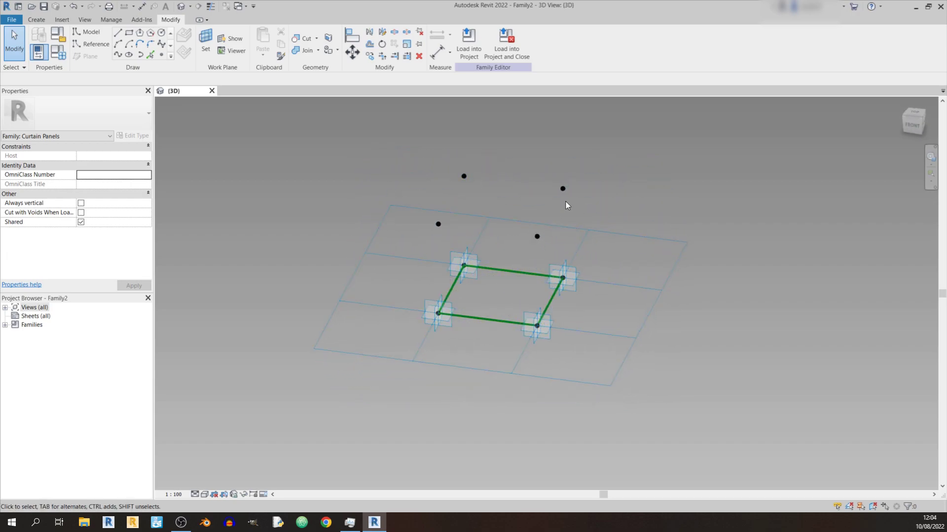
shift+middle_drag(497, 256, 608, 220)
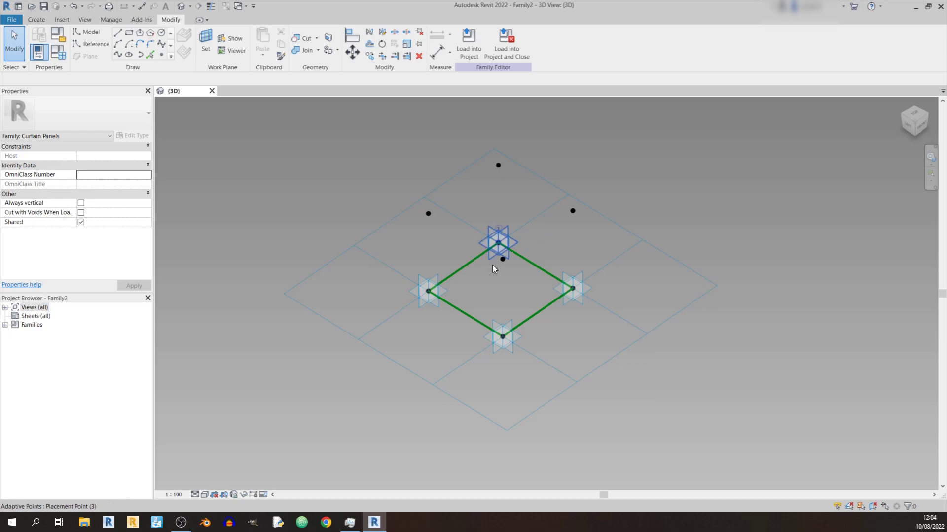
shift+middle_drag(506, 289, 410, 297)
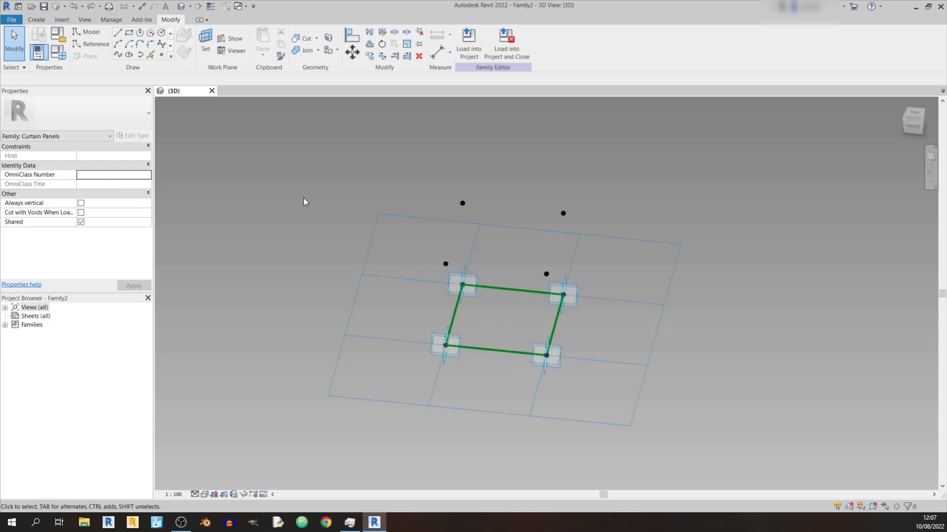
click(97, 45)
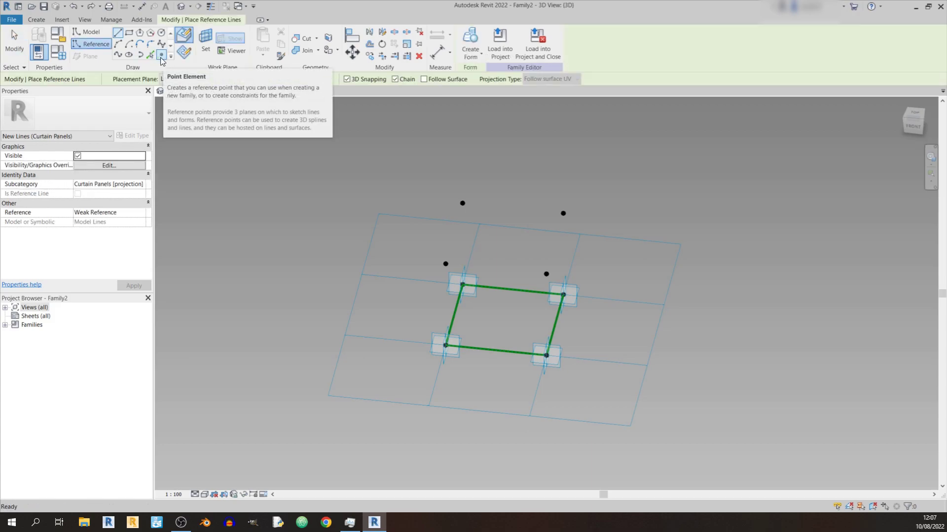
click(160, 57)
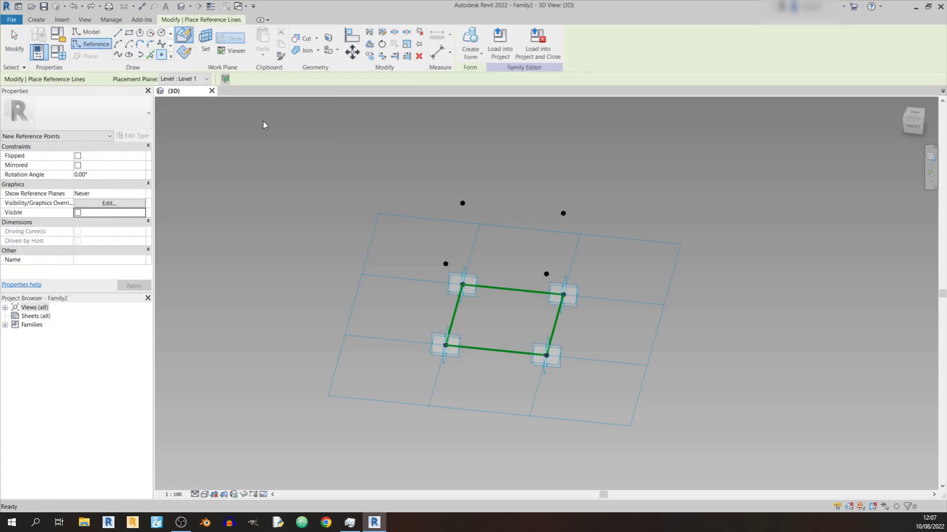
click(494, 350)
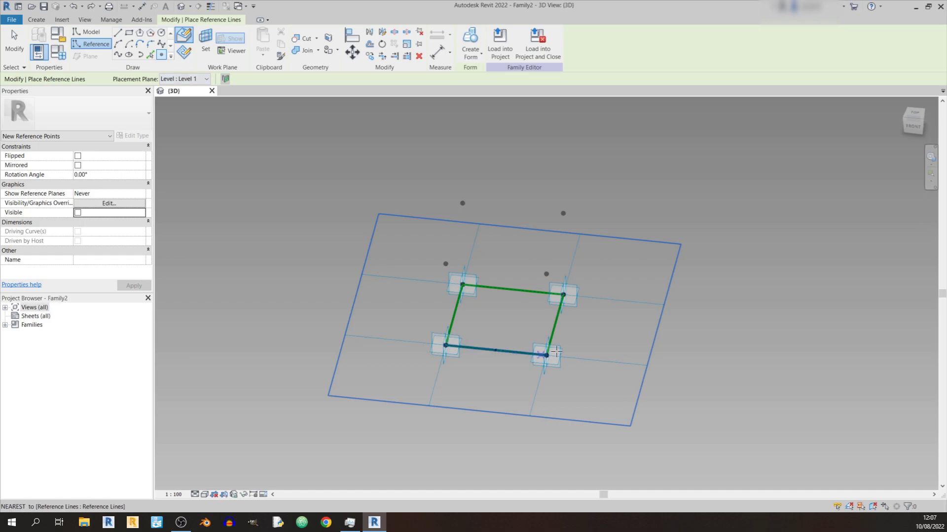
click(554, 325)
click(512, 289)
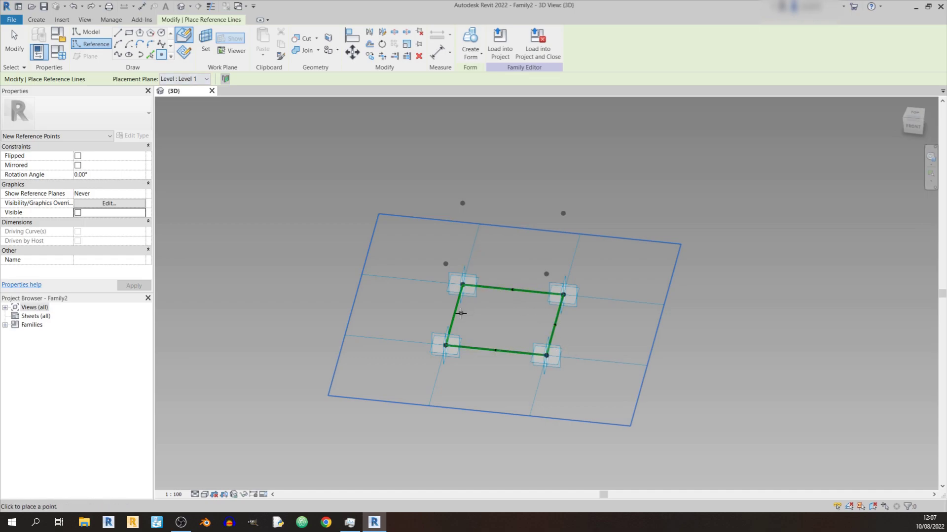
click(454, 314)
click(509, 328)
Draw two crossing reference lines joining the opposite midpoints of the central tile, with 3D Snapping enabled
click(118, 33)
scroll(567, 345, up, 5)
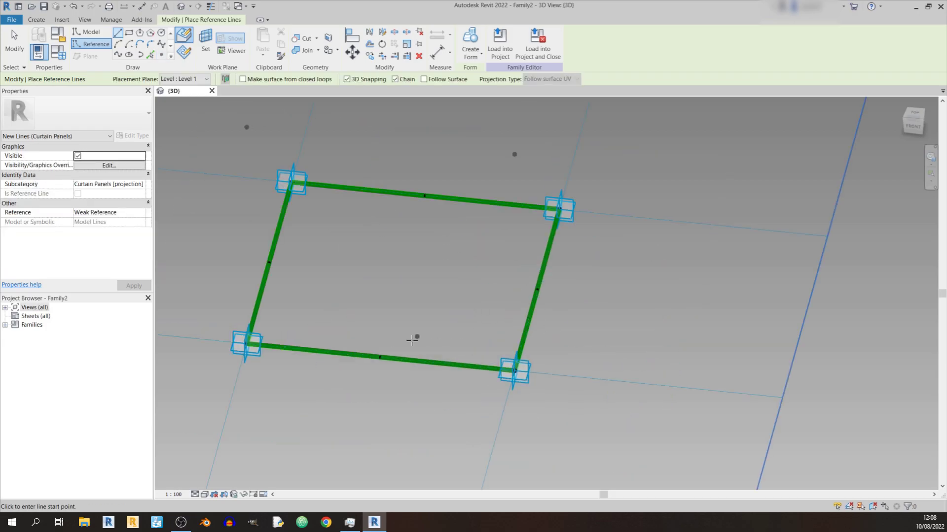
click(382, 358)
click(424, 197)
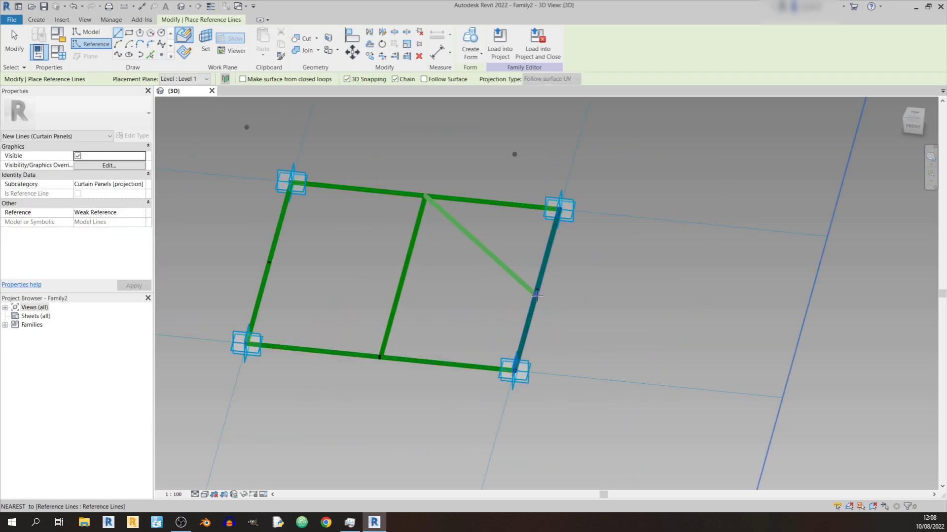
key(Escape)
click(536, 291)
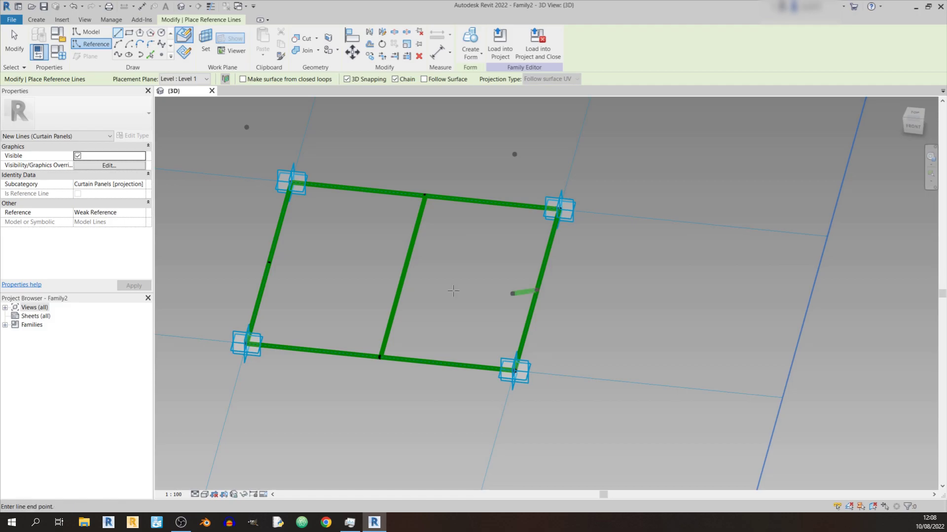
click(271, 258)
key(Escape)
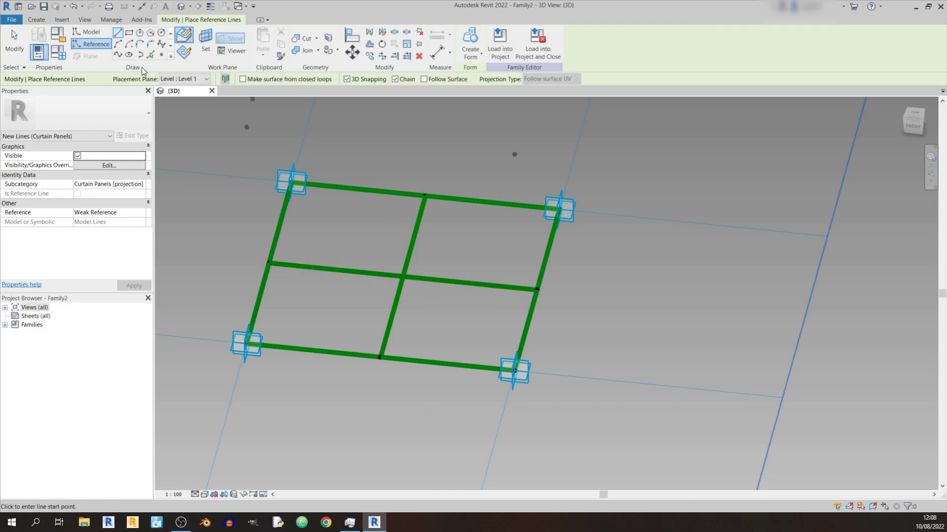
Place a reference point at the centre of the tile, hosted on one of the crossing reference lines
click(161, 55)
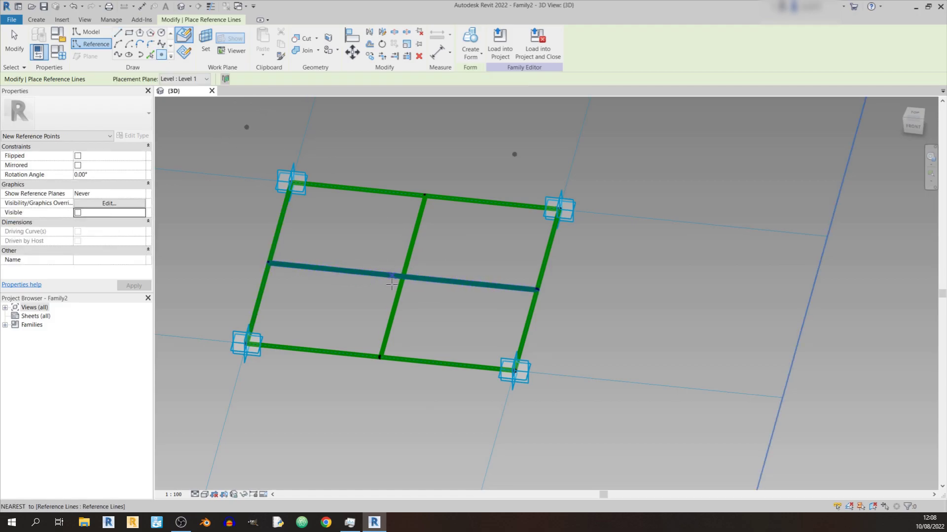
key(Escape)
key(Escape)
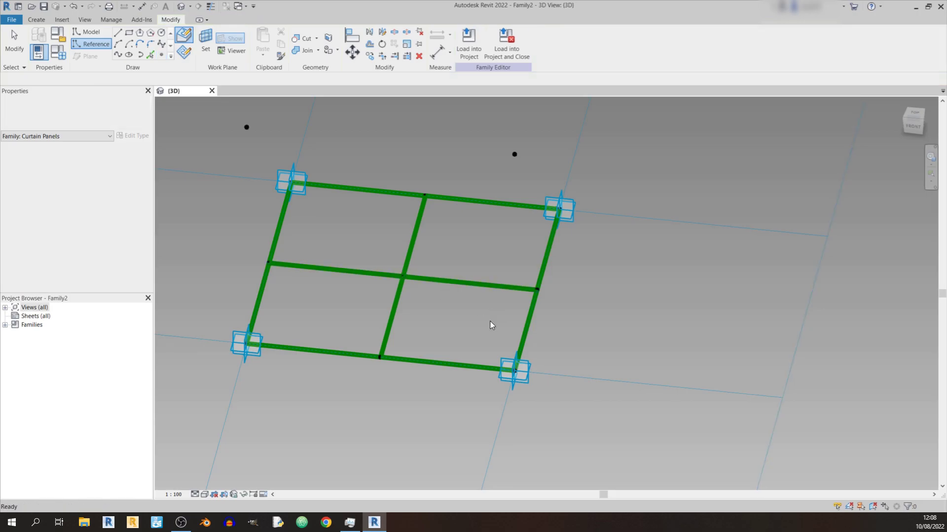
Draw a closed loop of 3D-snapped reference lines through the four offset points above the tile
shift+middle_drag(483, 324, 665, 318)
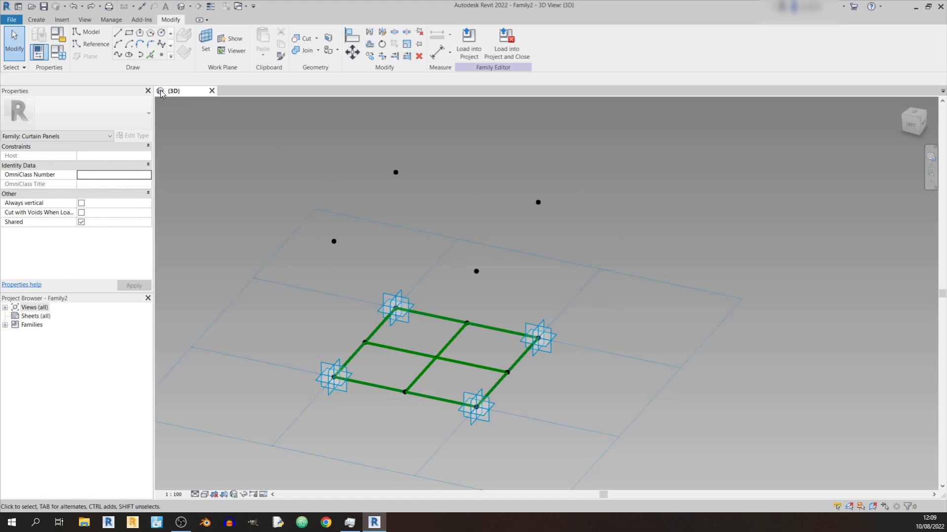
click(87, 42)
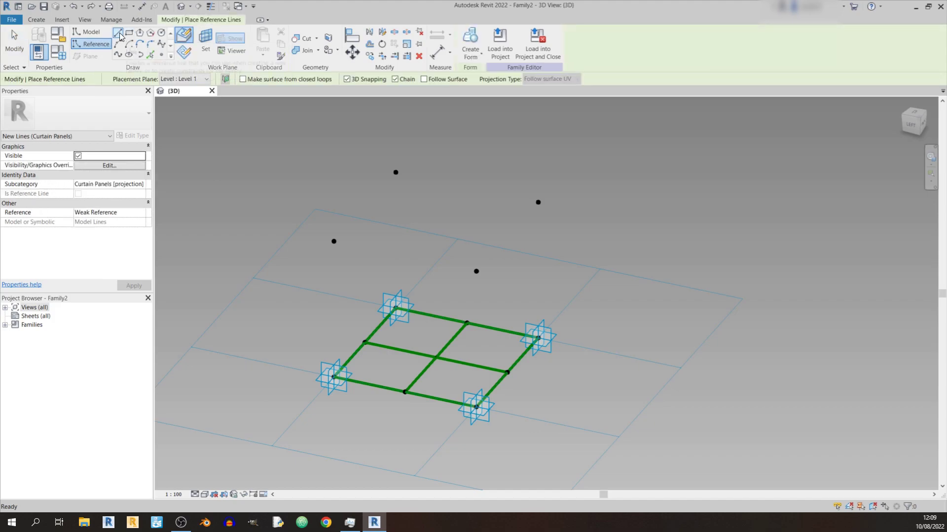
click(396, 173)
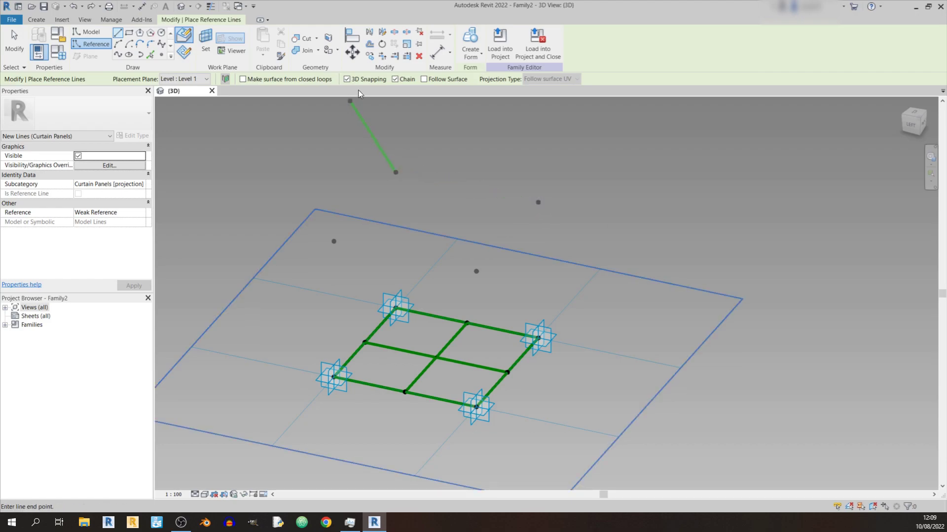
click(538, 202)
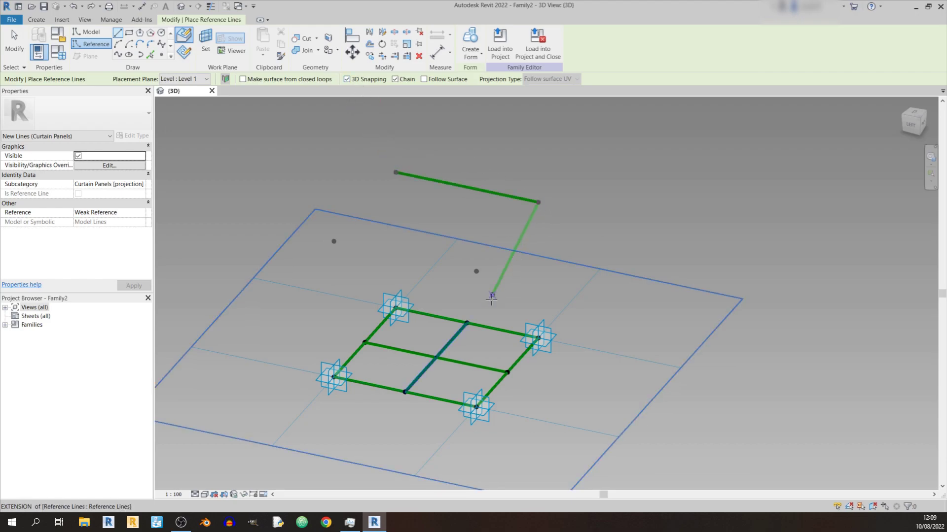
click(477, 270)
shift+middle_drag(465, 283, 337, 236)
click(337, 237)
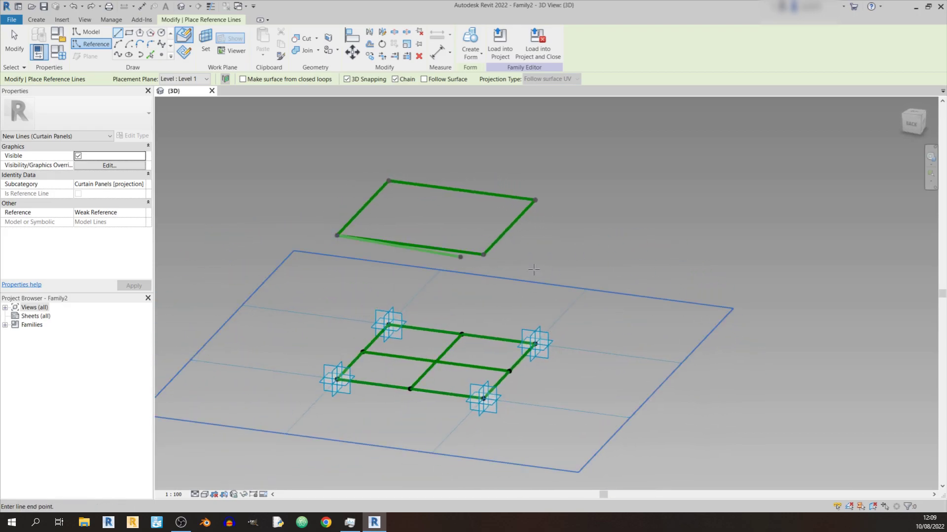
key(Escape)
key(Escape)
Connect the tile's central reference point to the front-left corner point of the upper square using Spline Through Points
shift+middle_drag(567, 285, 393, 236)
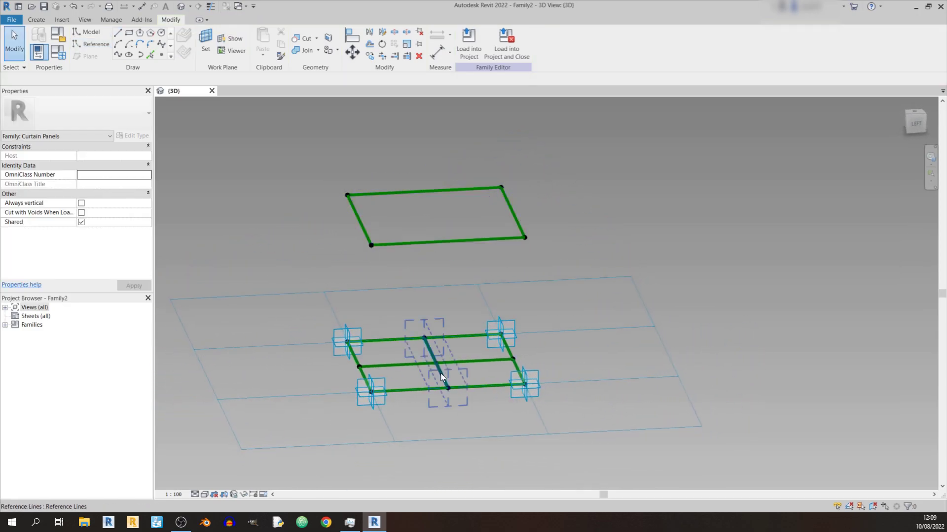
shift+middle_drag(438, 365, 436, 362)
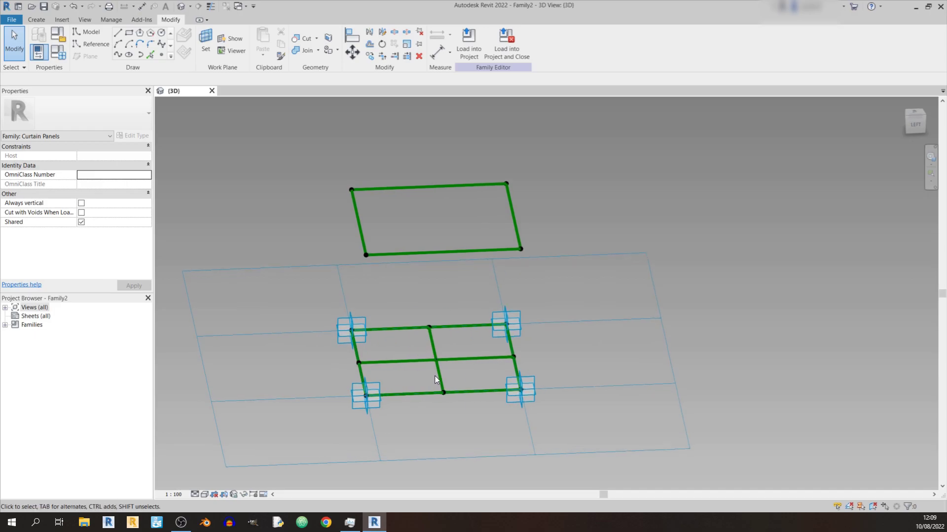
scroll(436, 363, up, 5)
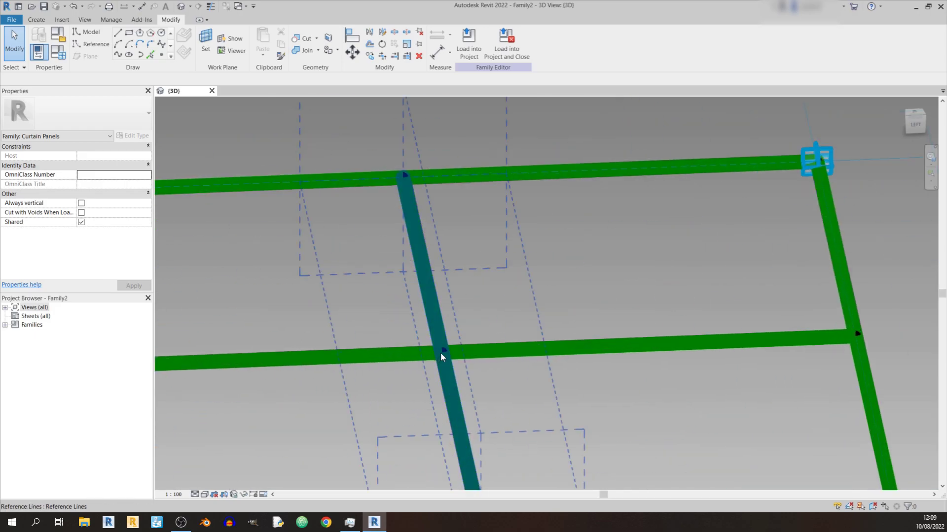
click(444, 350)
click(562, 446)
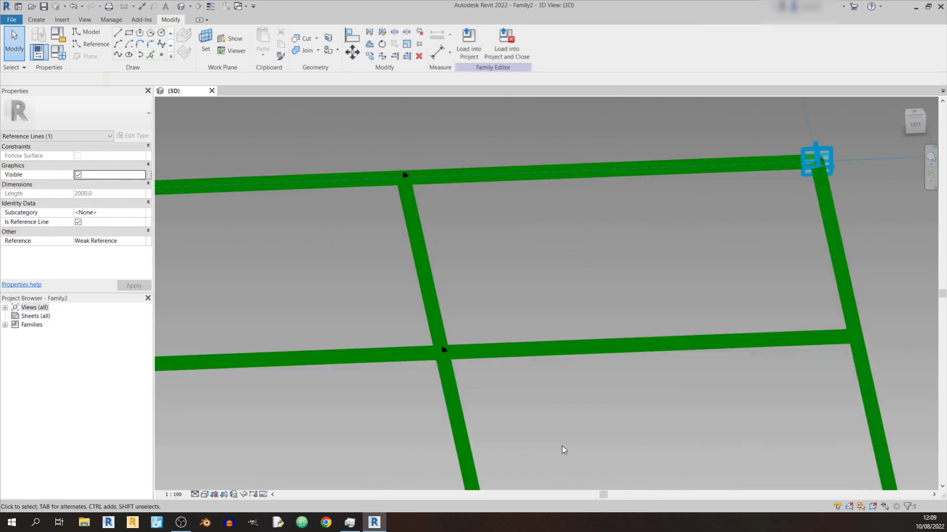
click(443, 351)
click(465, 370)
click(443, 351)
scroll(446, 345, down, 5)
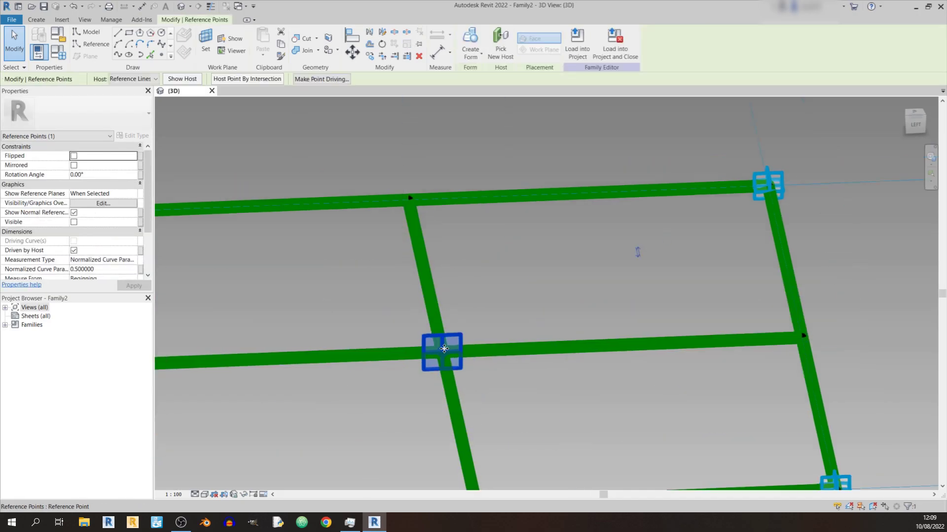
scroll(452, 308, up, 4)
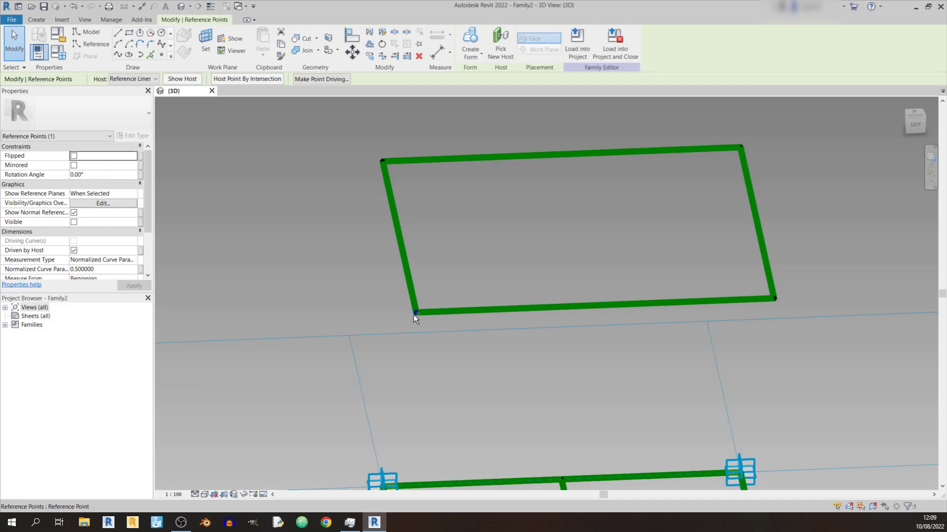
ctrl+click(414, 313)
scroll(436, 329, down, 3)
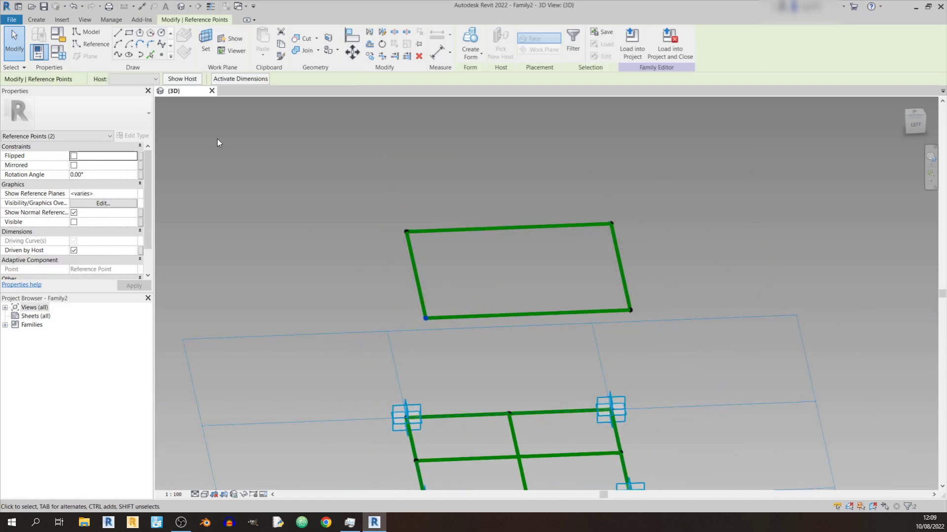
click(115, 53)
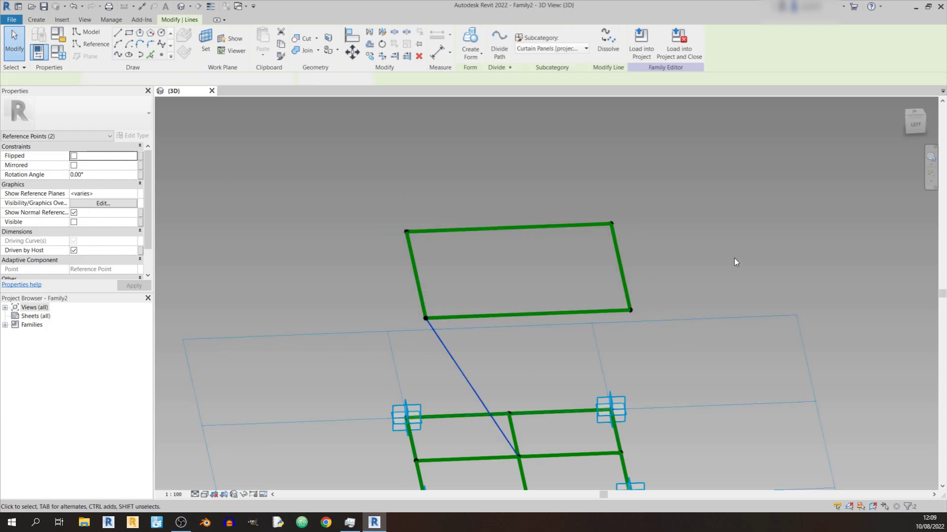
Connect the tile's central reference point to a second upper-square corner, adjacent to the first connected one, using Spline Through Points
click(726, 235)
shift+middle_drag(719, 252, 445, 296)
click(445, 296)
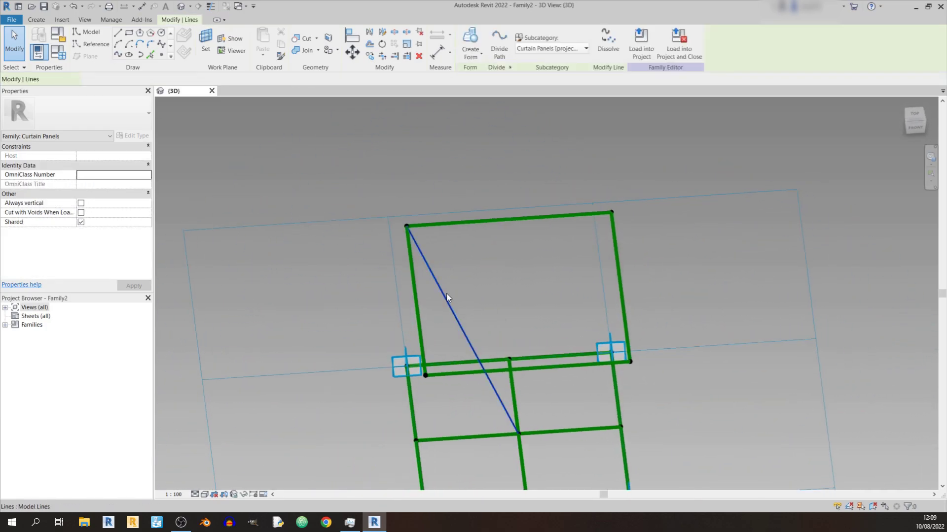
click(561, 166)
shift+middle_drag(561, 166, 412, 331)
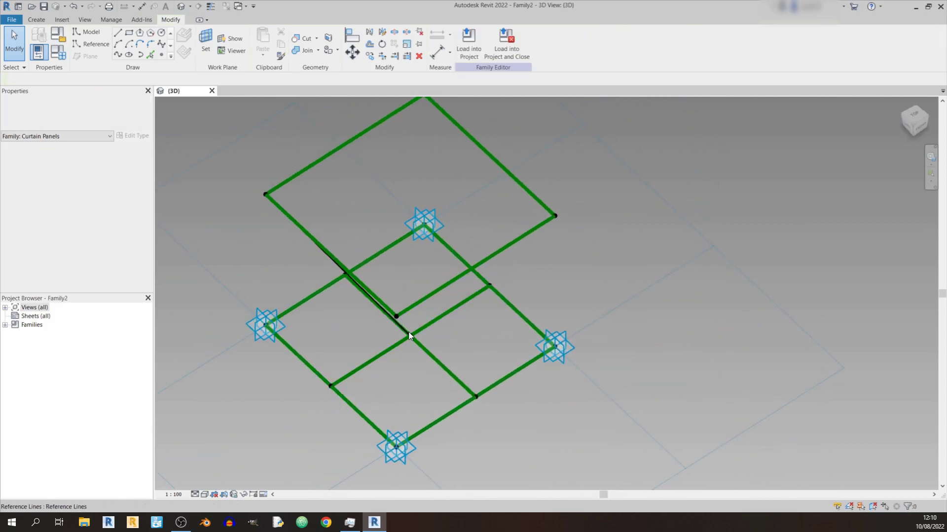
scroll(412, 336, up, 5)
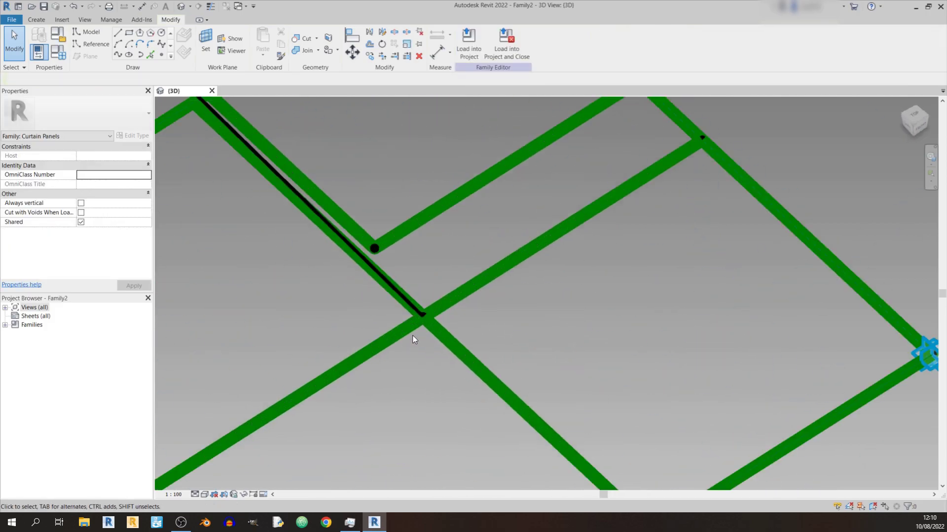
click(425, 313)
middle_drag(425, 313, 449, 434)
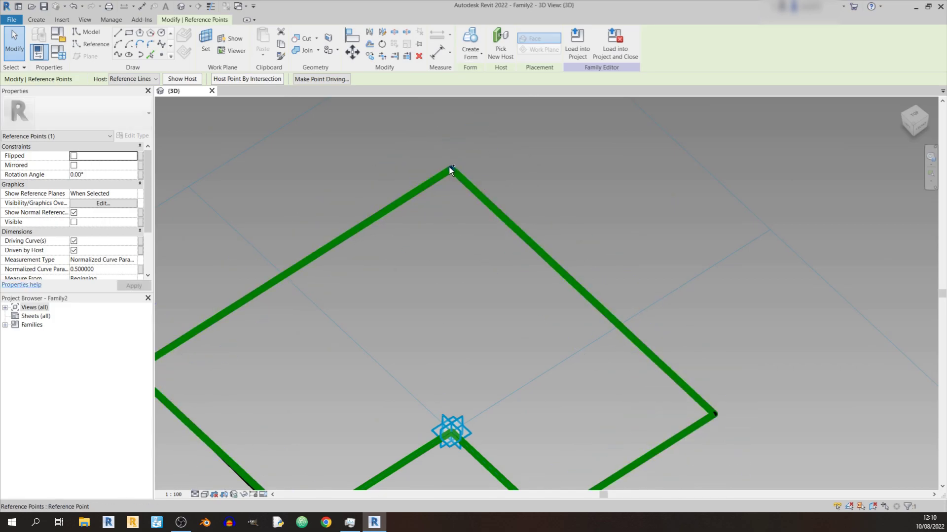
ctrl+click(448, 167)
click(118, 53)
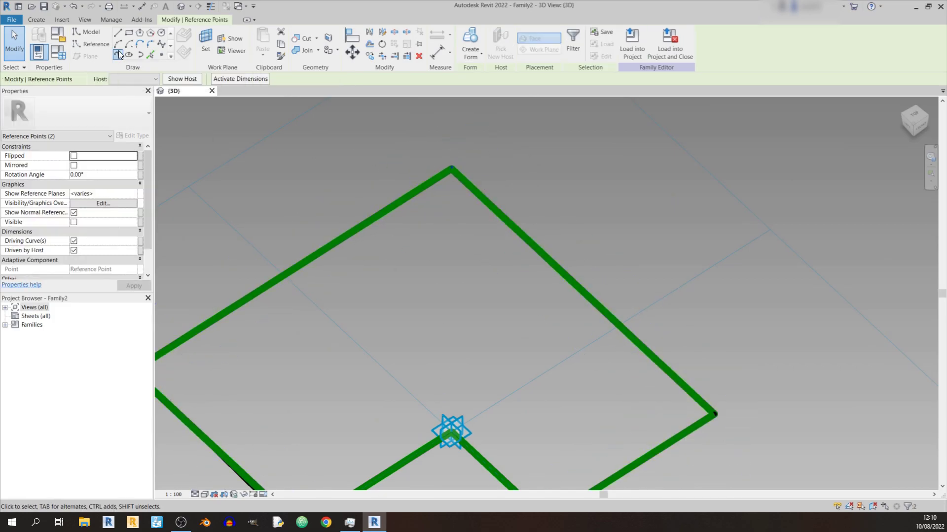
Link the tile's central reference point to a third corner point of the upper square with Spline Through Points
shift+middle_drag(493, 296, 665, 375)
scroll(428, 253, up, 4)
scroll(427, 253, up, 2)
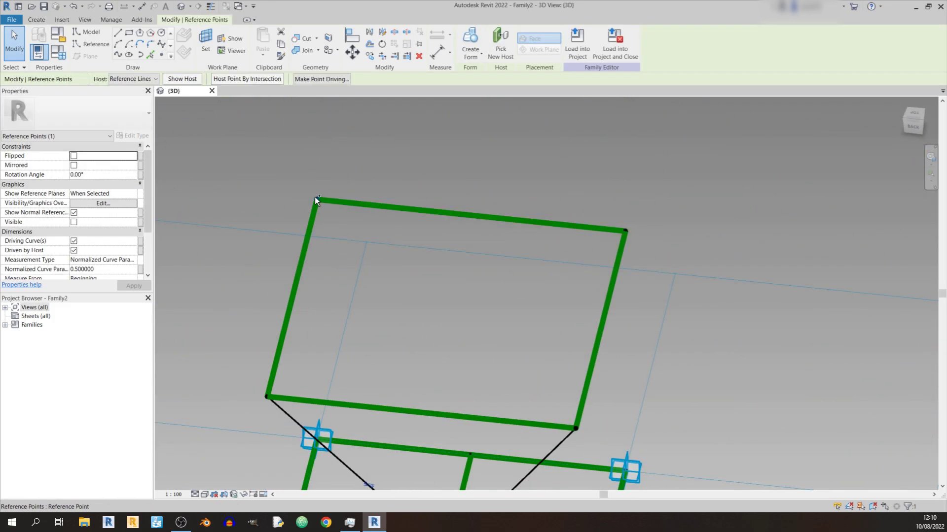
key(Escape)
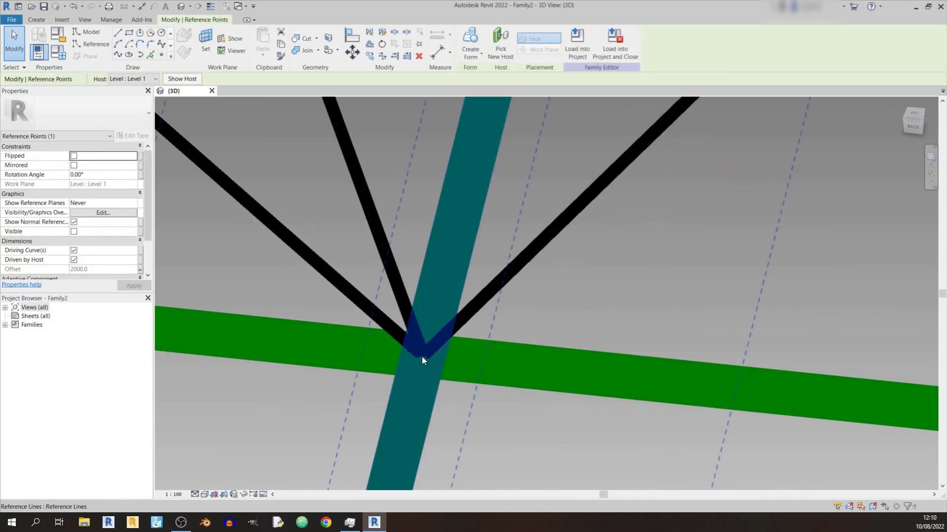
Join the tile's central reference point to the last unconnected corner of the upper square with Spline Through Points
click(421, 359)
scroll(353, 229, down, 8)
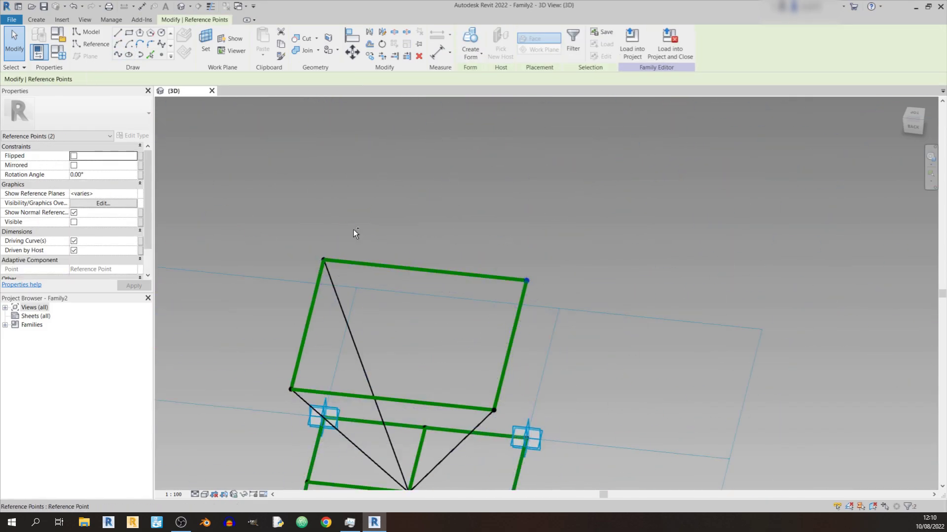
key(Escape)
scroll(737, 421, up, 2)
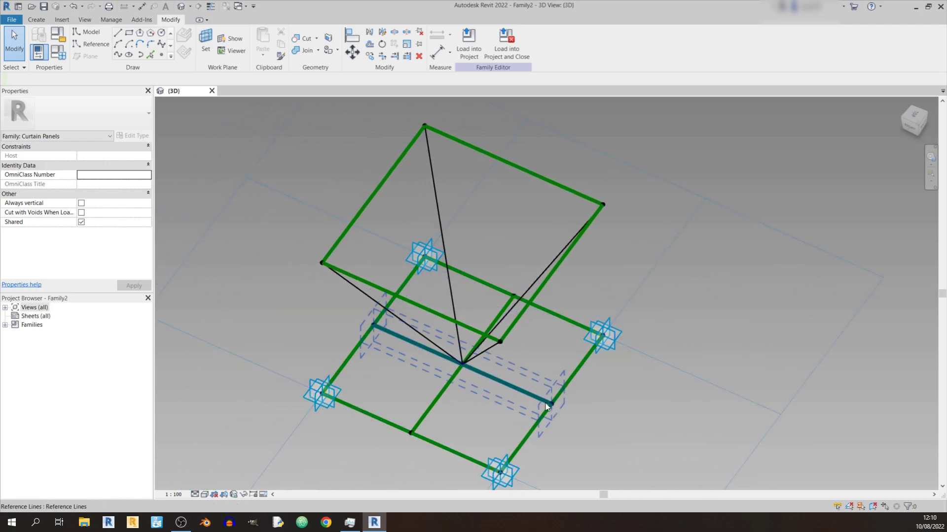
shift+middle_drag(355, 276, 528, 347)
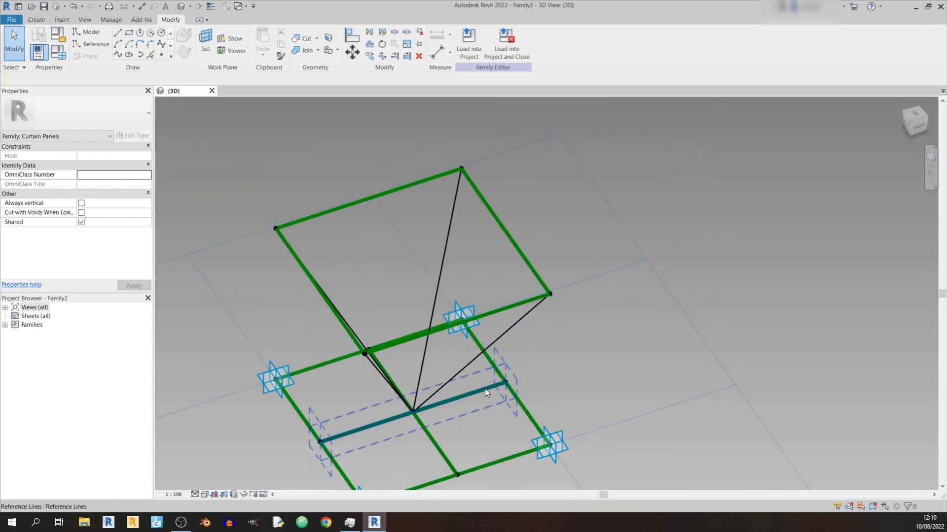
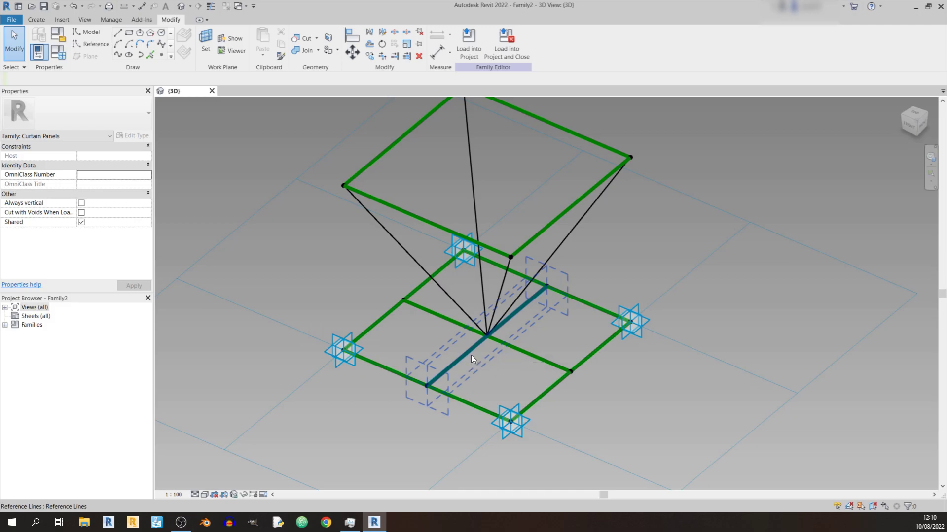
Place a reference point on one of the crossing reference lines, about midway between the tile's centre and its edge
shift+middle_drag(484, 401, 537, 364)
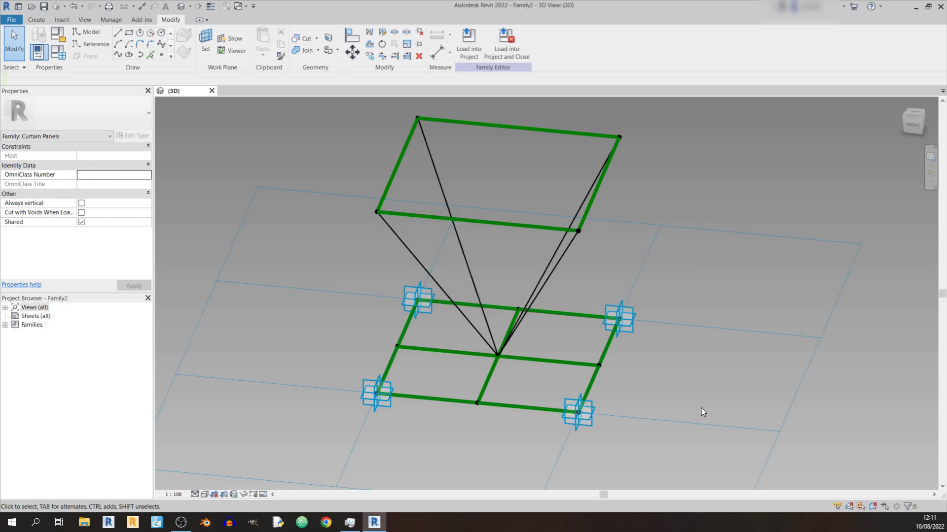
shift+middle_drag(478, 377, 522, 375)
click(81, 45)
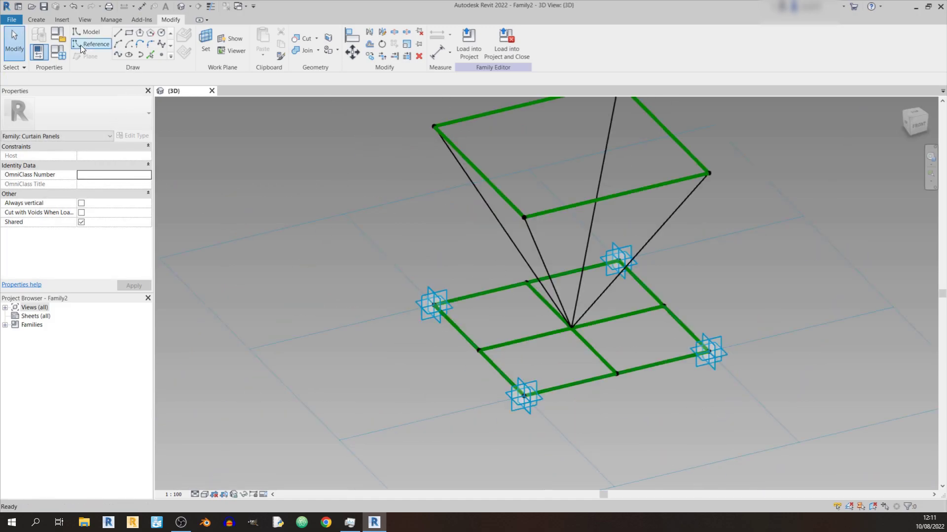
click(161, 55)
scroll(587, 350, up, 3)
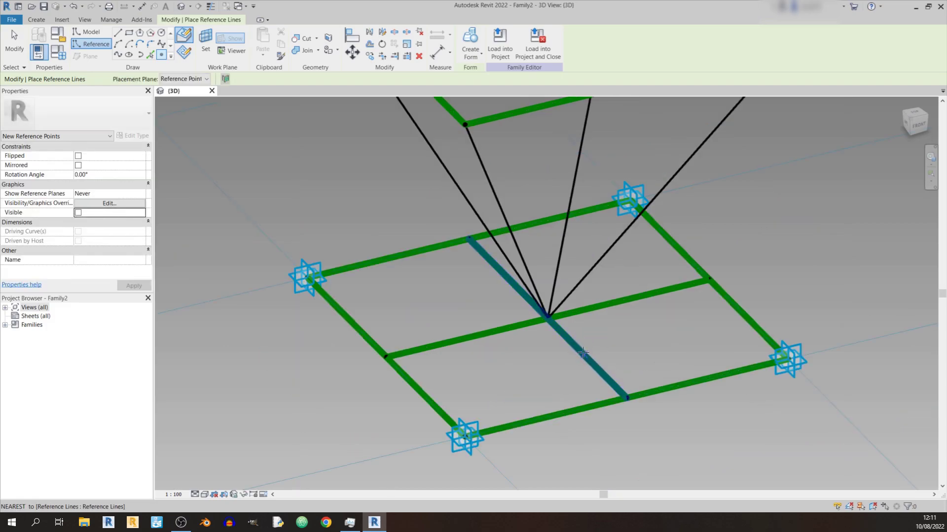
shift+middle_drag(585, 355, 619, 383)
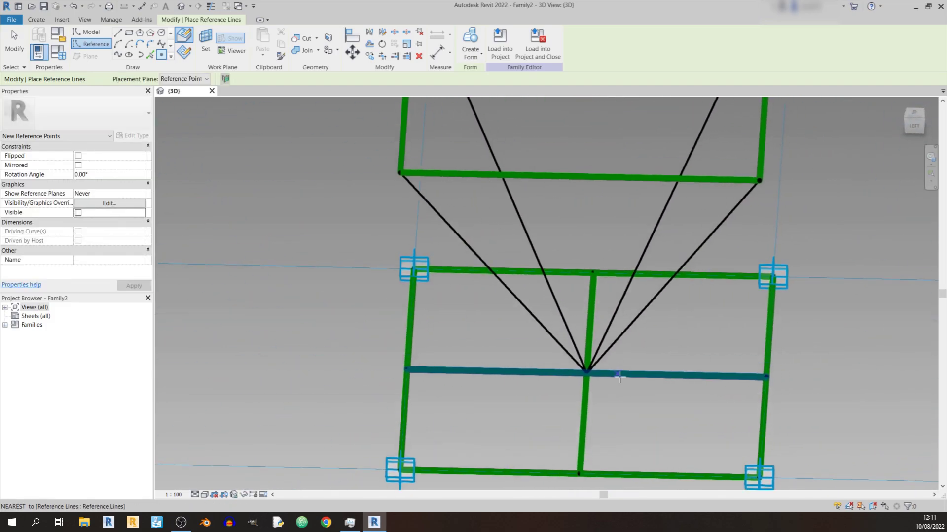
click(685, 375)
key(Escape)
key(Escape)
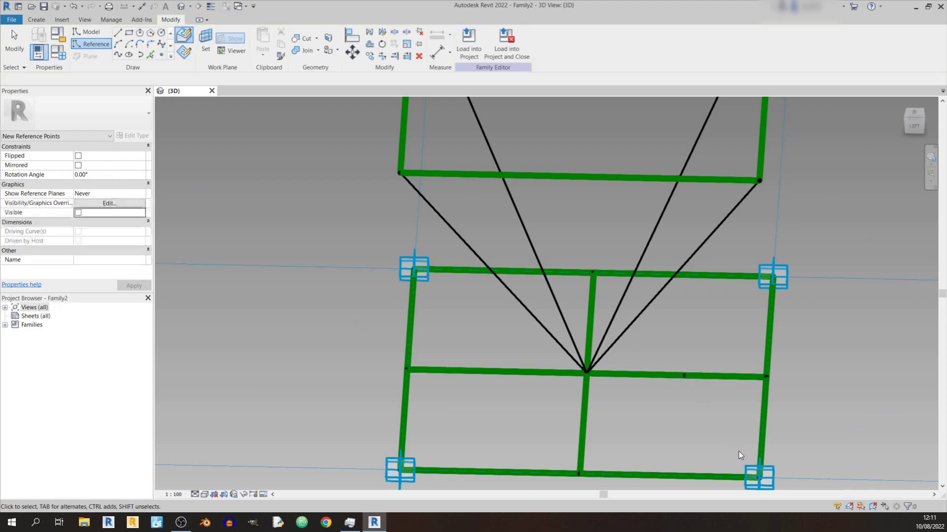
Set the work plane to the plane of the new reference point, perpendicular to its crossing reference line
click(209, 48)
shift+middle_drag(682, 341, 655, 266)
scroll(546, 402, up, 4)
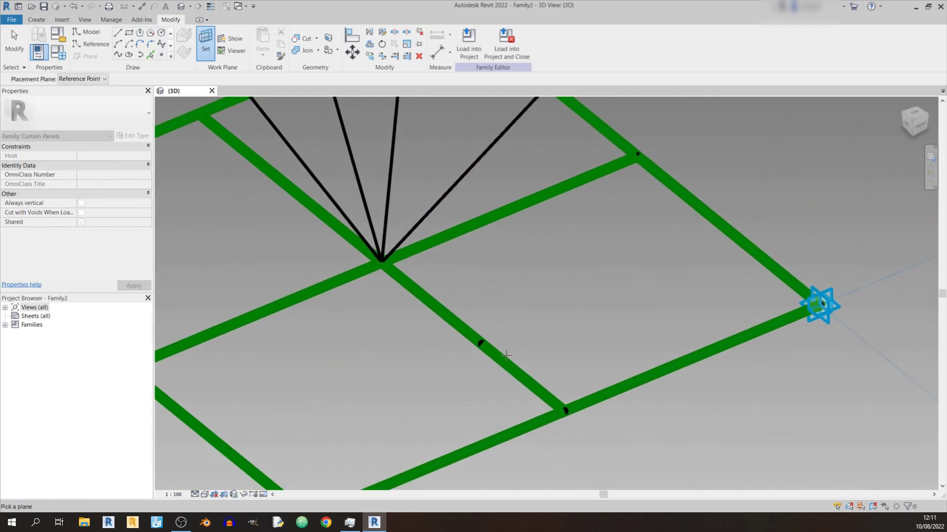
middle_drag(390, 283, 516, 246)
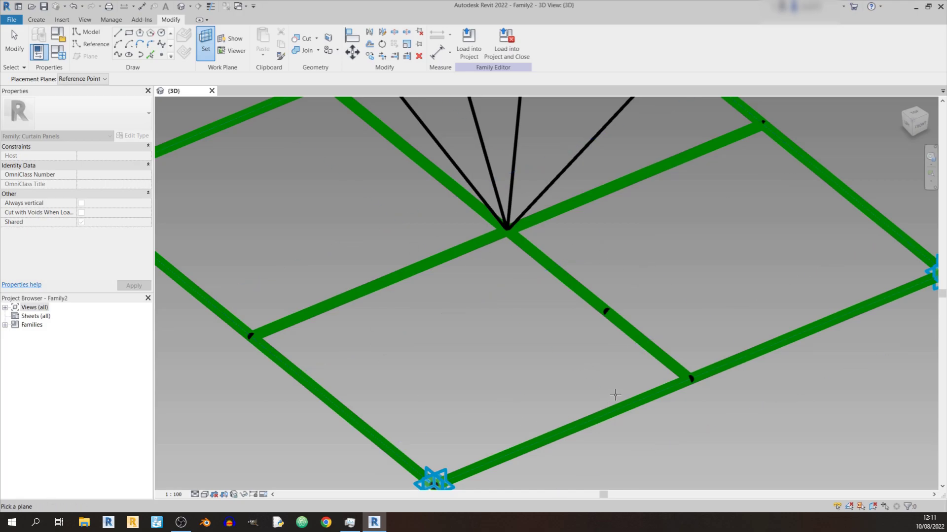
click(607, 313)
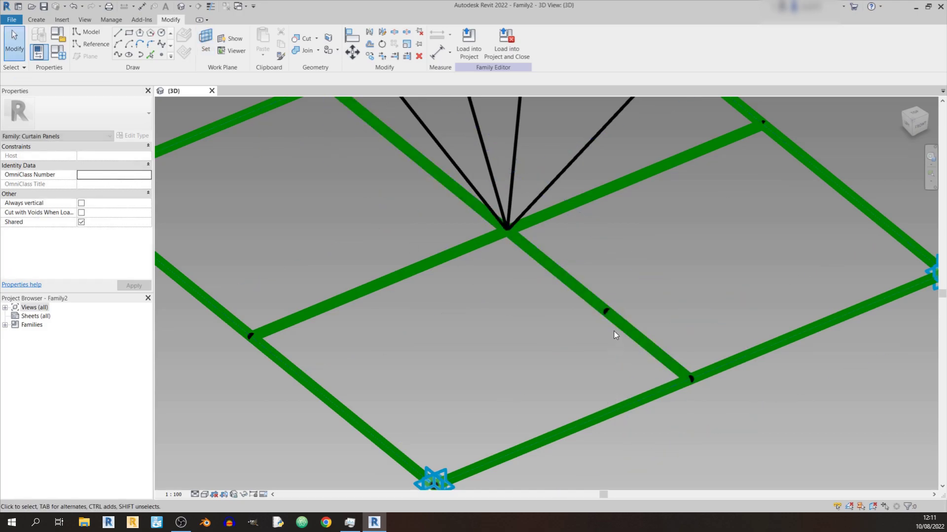
Draw a model-line circle with a radius of 57.5 centred on the new reference point on the crossing line
click(161, 32)
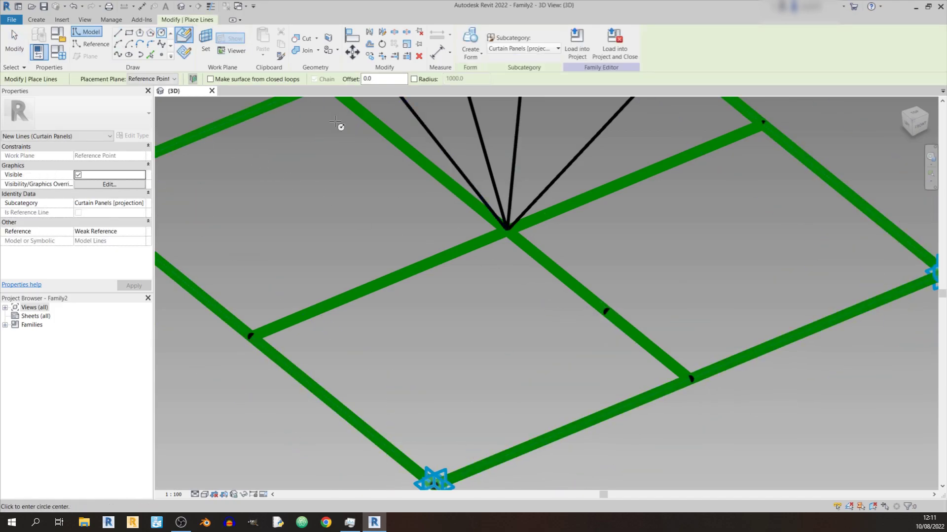
click(607, 313)
shift+middle_drag(731, 277, 690, 281)
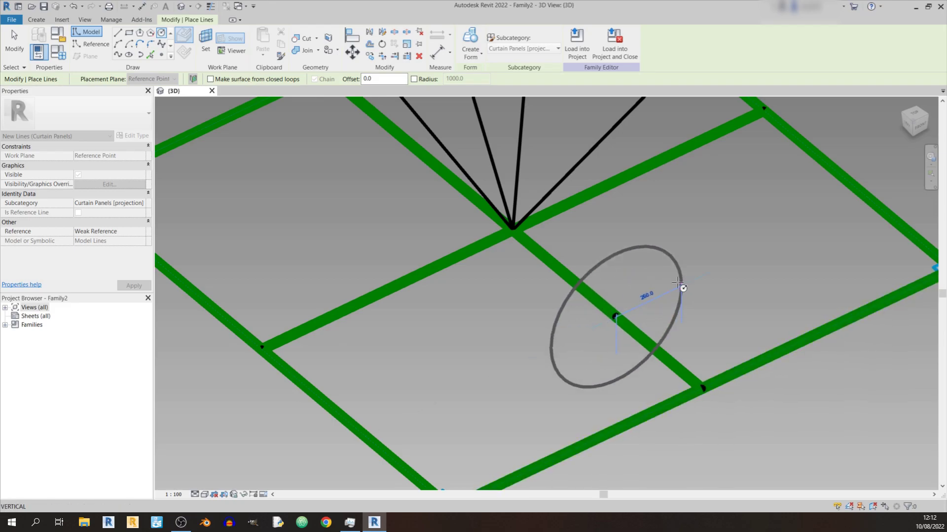
text(5)
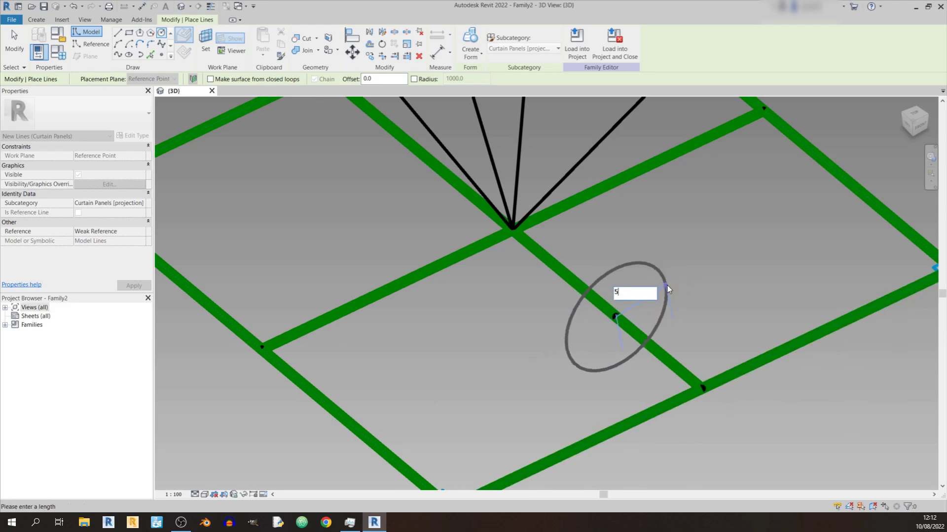
text(7.5)
key(Return)
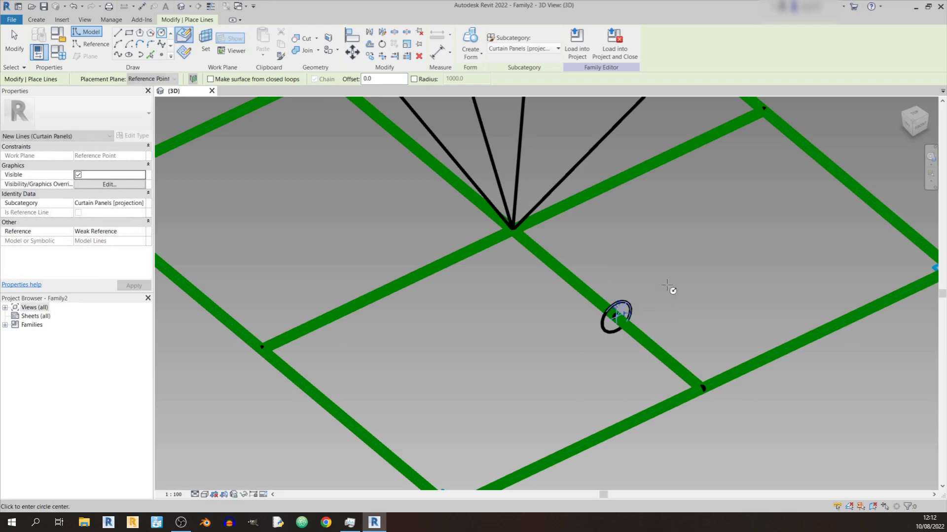
key(Escape)
key(Escape)
shift+middle_drag(659, 345, 516, 411)
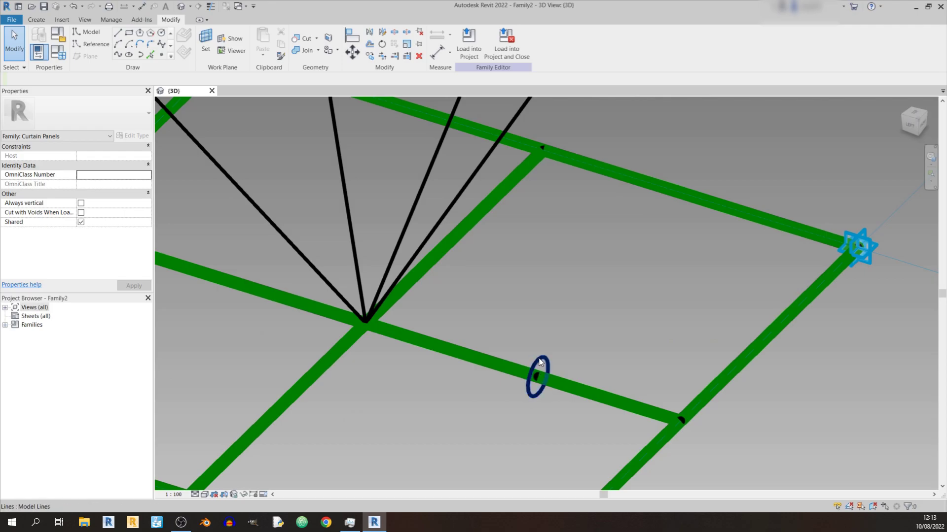
click(538, 377)
click(575, 351)
click(514, 439)
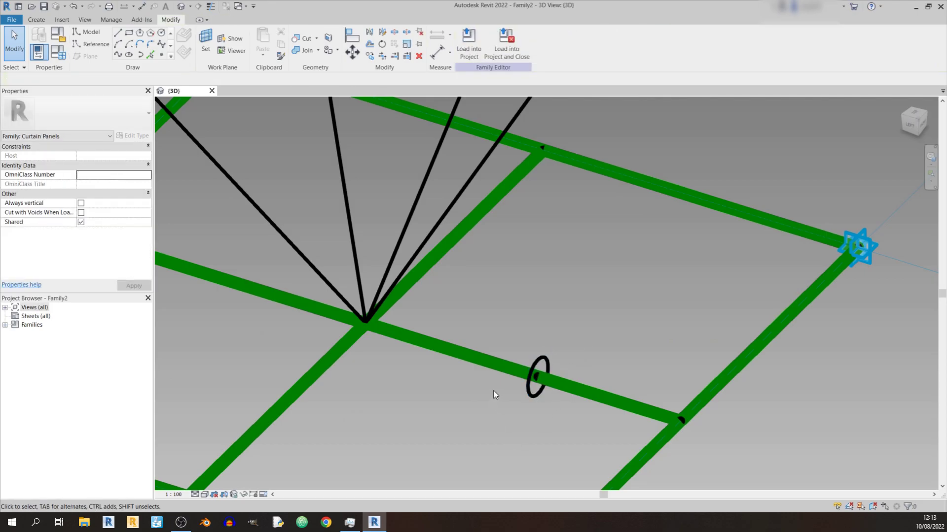
drag(493, 403, 466, 439)
key(Escape)
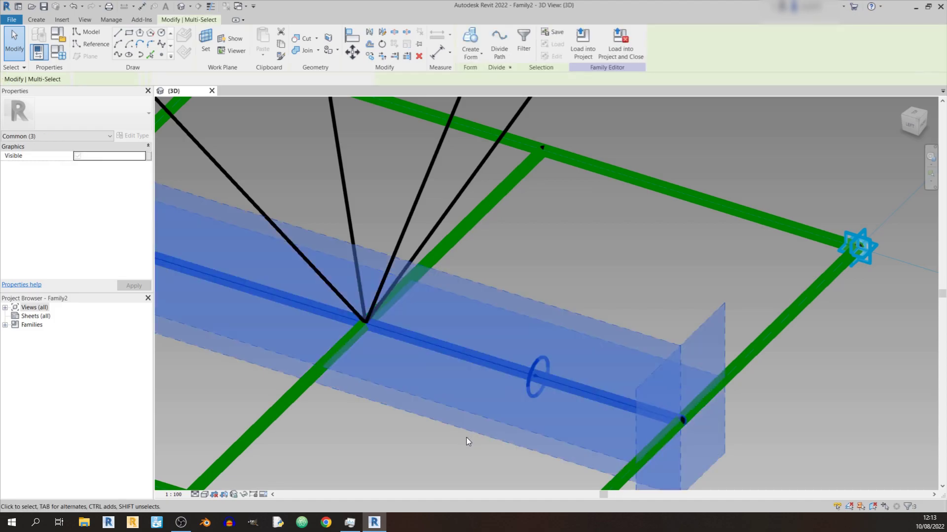
mouse_move(475, 432)
shift+middle_down()
mouse_move(451, 434)
mouse_move(461, 444)
shift+middle_up()
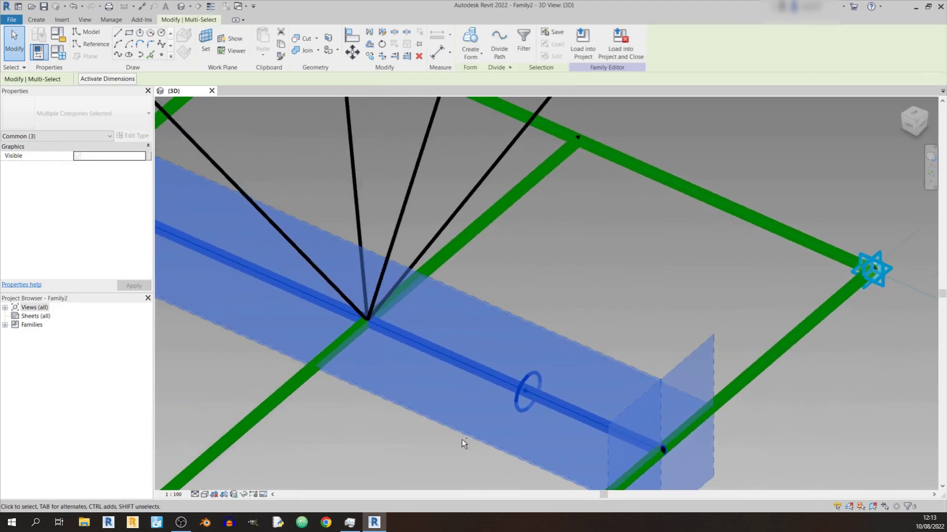
key(Escape)
Copy the circle with its reference point using Multiple, placing two copies towards the tile edge and three towards the centre along the reference line
scroll(480, 432, up, 4)
drag(478, 409, 577, 320)
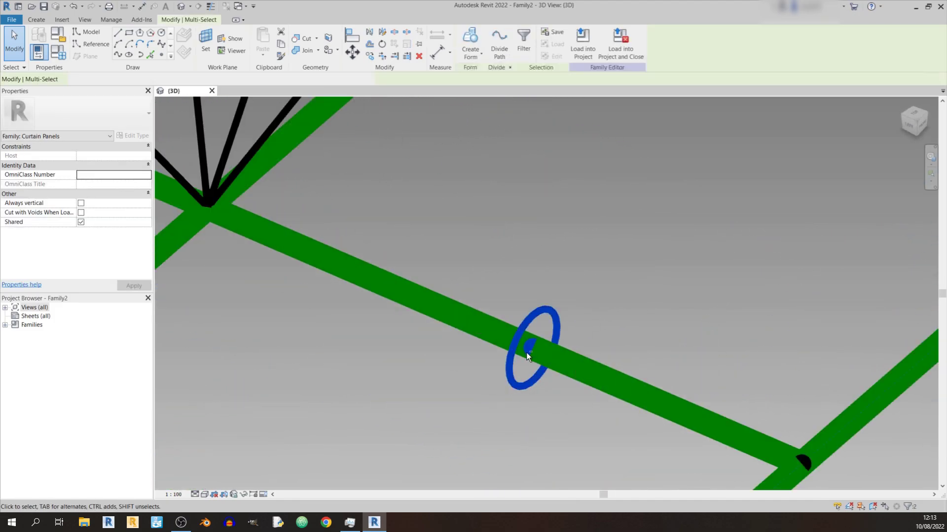
shift+middle_drag(525, 353, 268, 221)
shift+middle_drag(305, 119, 343, 93)
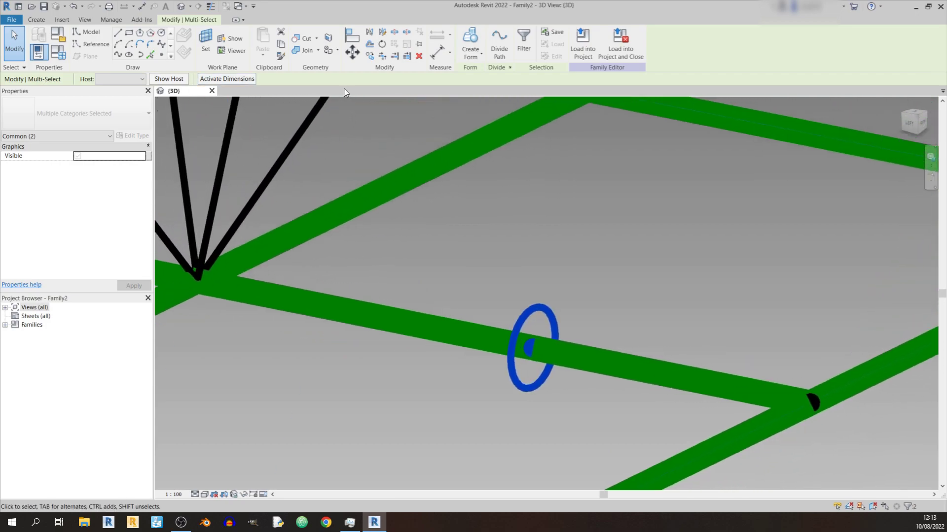
click(369, 56)
click(530, 347)
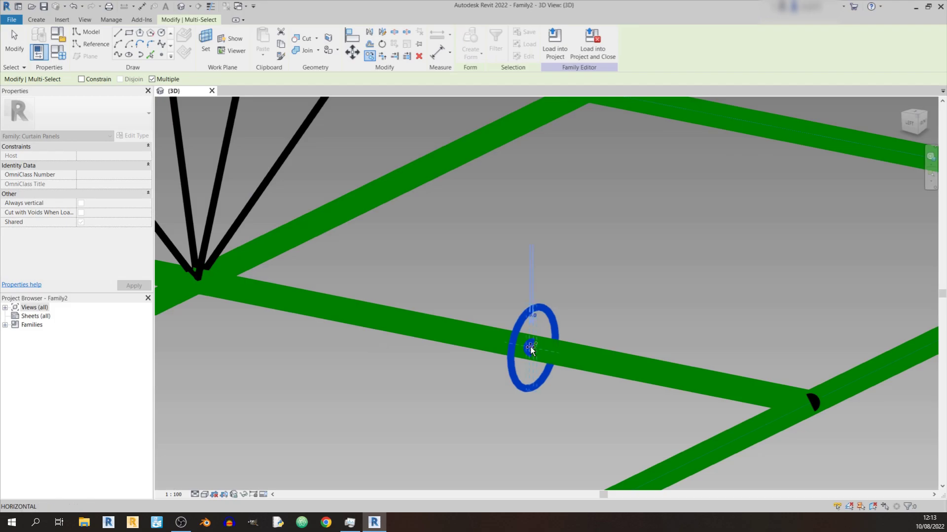
click(597, 357)
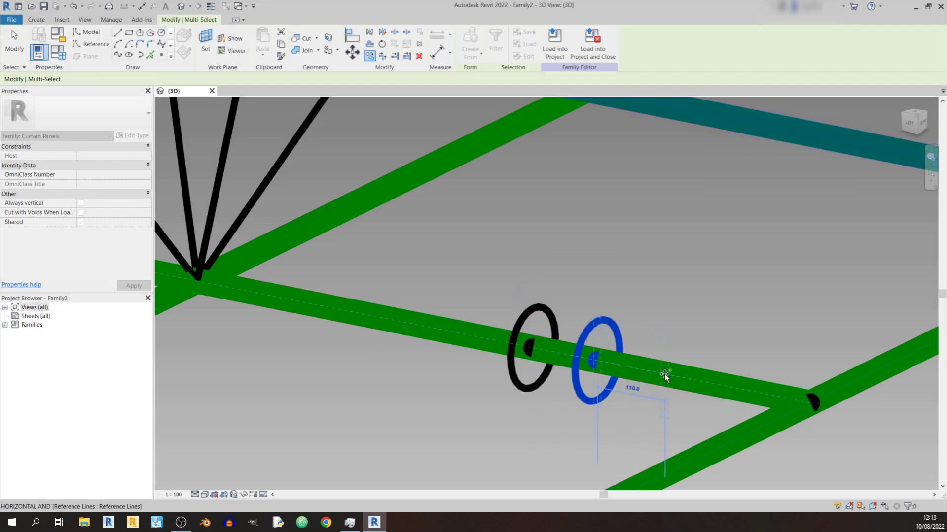
click(664, 375)
click(454, 334)
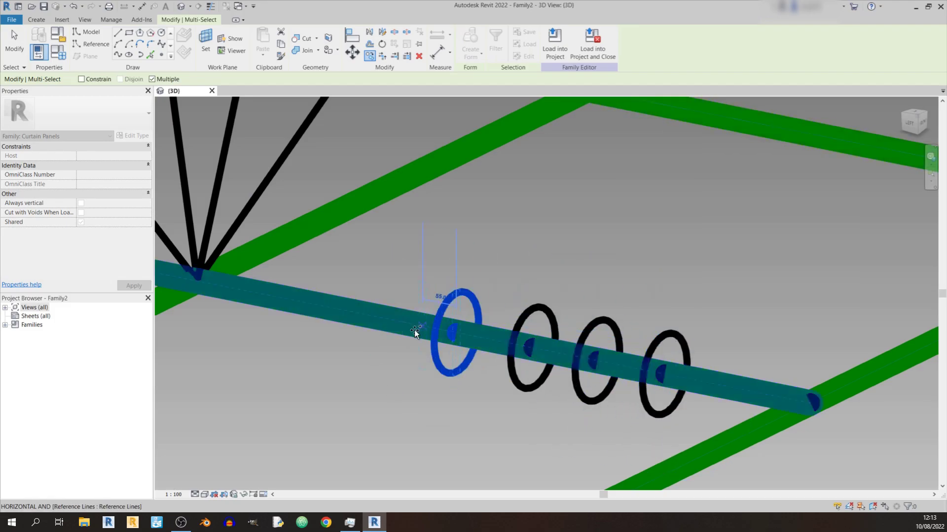
click(384, 323)
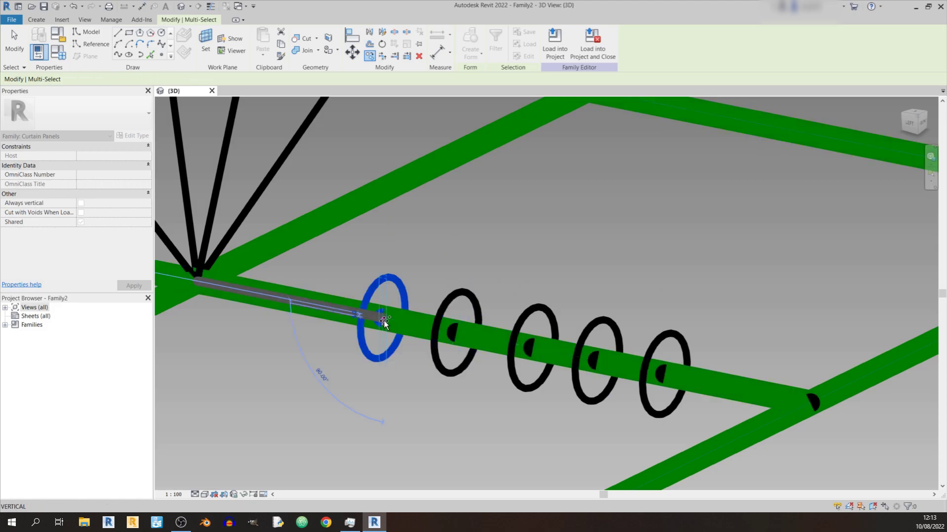
click(321, 308)
scroll(436, 382, down, 5)
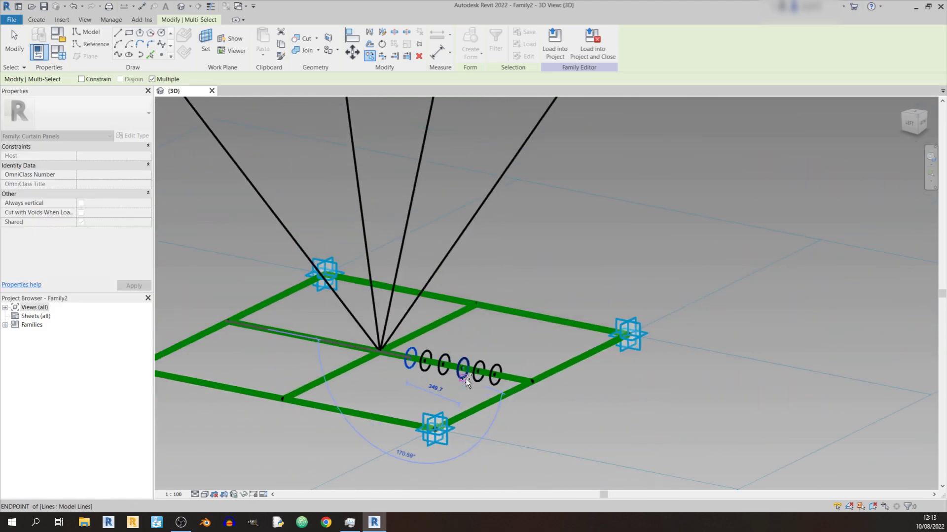
key(Escape)
key(Escape)
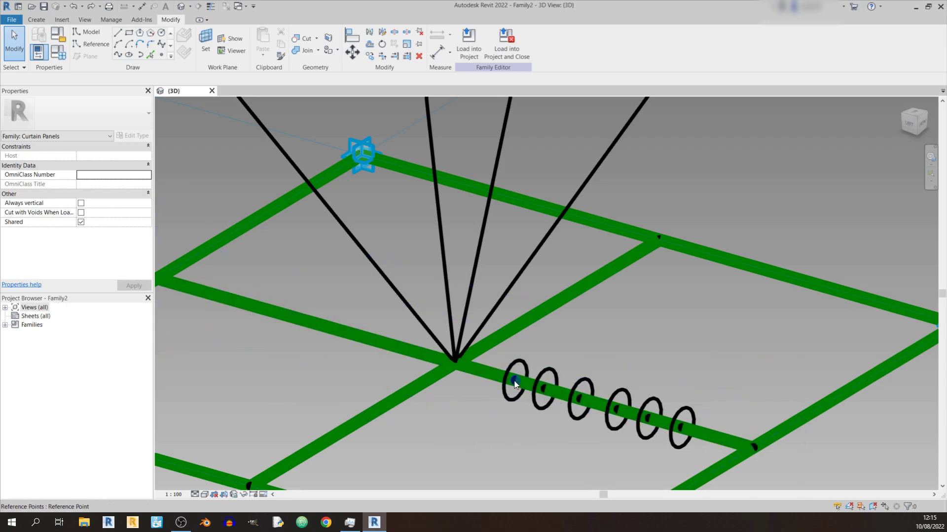
Rehost the reference point of the circle nearest the tile's centre onto one of the four diagonals using Pick New Host
shift+middle_drag(514, 377, 405, 382)
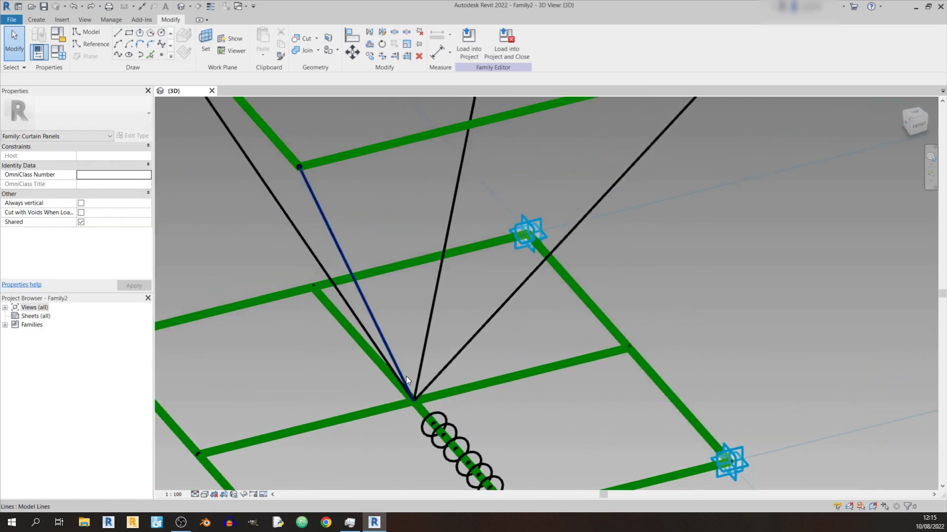
scroll(405, 381, down, 5)
shift+middle_drag(415, 444, 391, 439)
scroll(391, 440, up, 5)
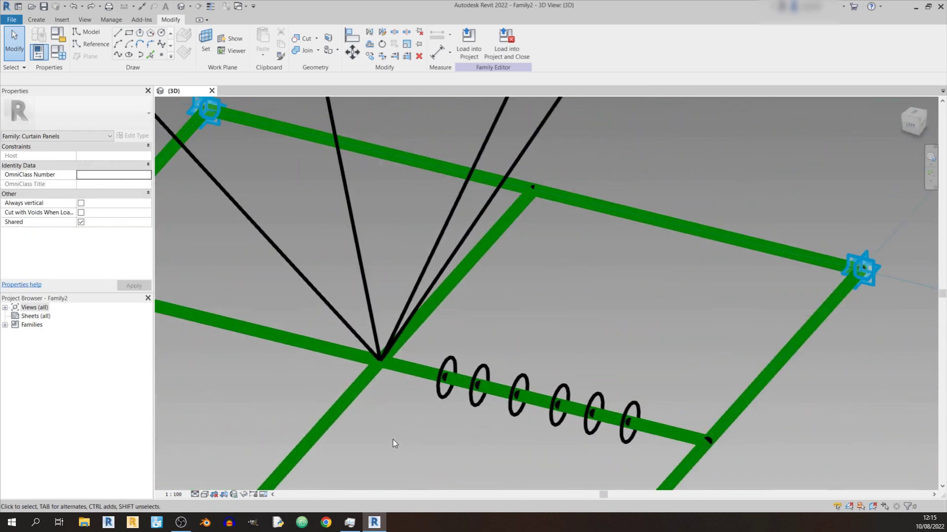
scroll(392, 439, up, 3)
click(493, 315)
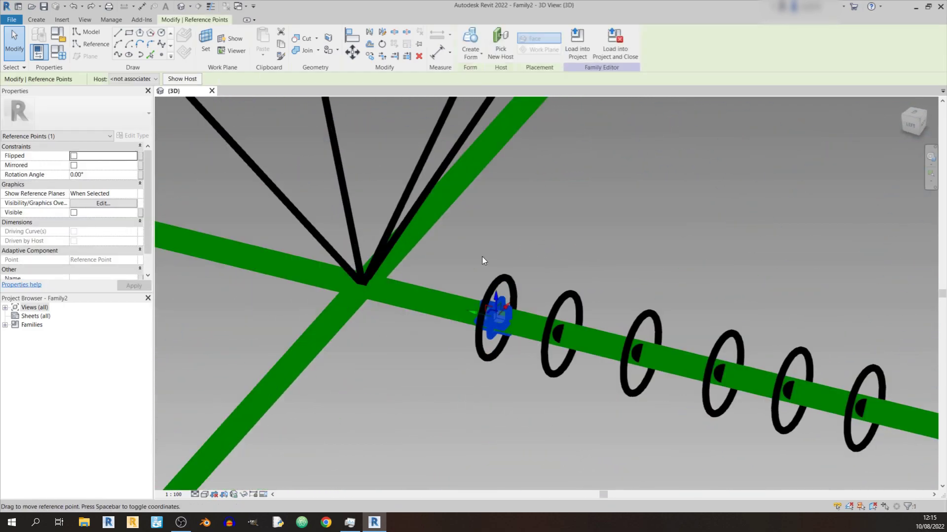
click(501, 47)
scroll(502, 385, down, 3)
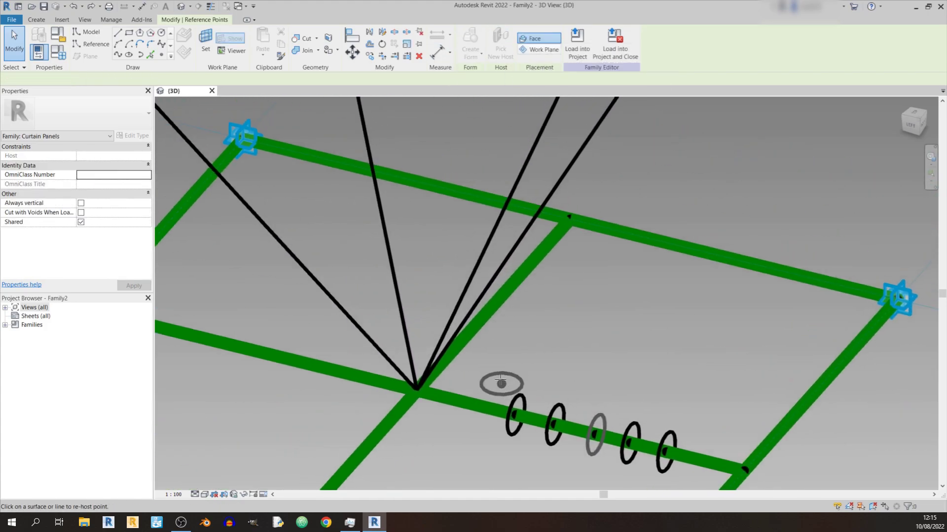
scroll(501, 385, down, 3)
shift+middle_drag(499, 338, 448, 317)
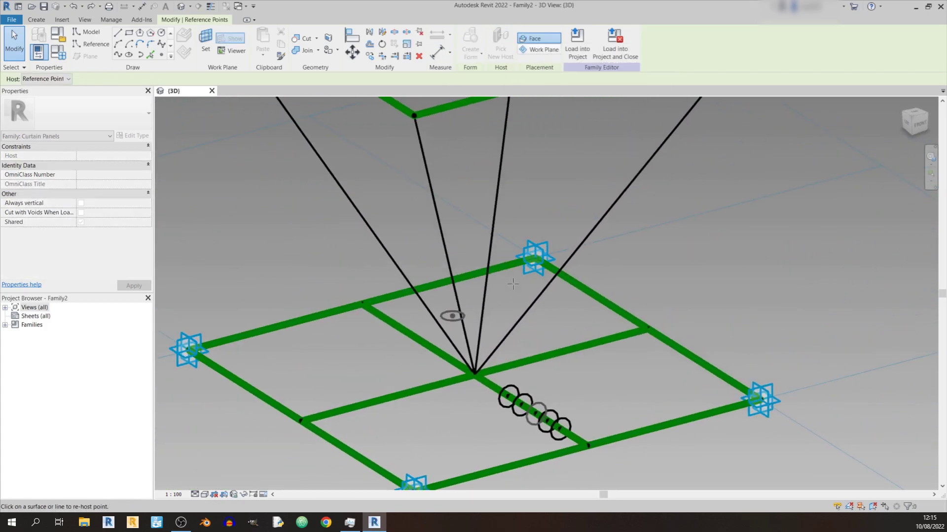
click(616, 200)
scroll(518, 392, up, 3)
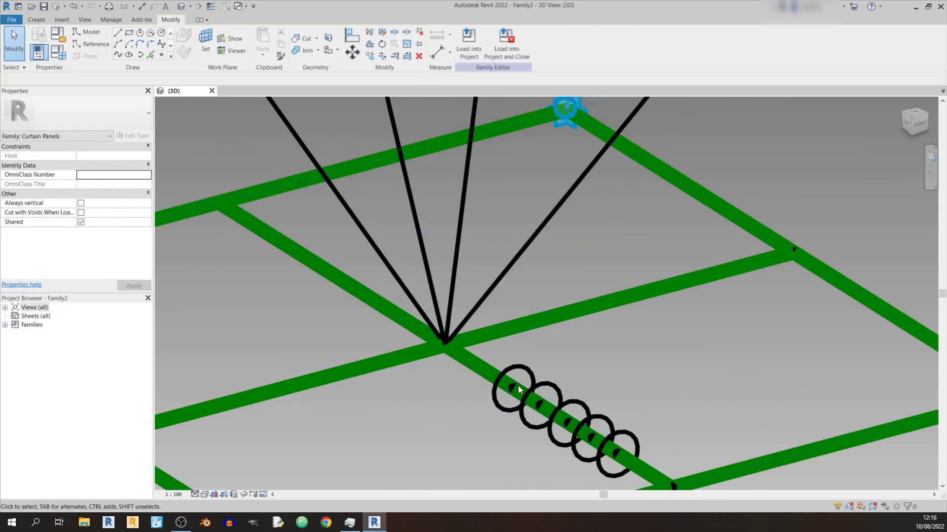
Rehost the next three circles' reference points from the crossing reference line onto the three remaining diagonals
click(514, 387)
click(500, 49)
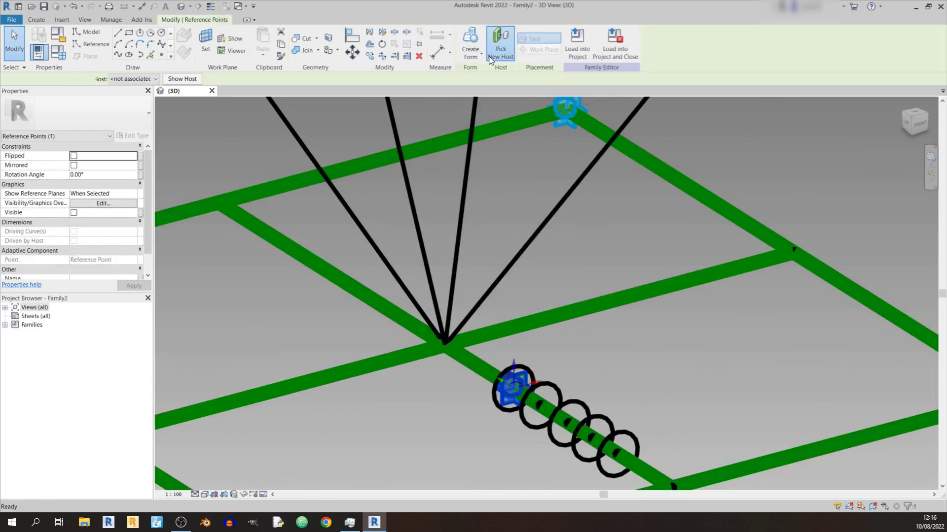
scroll(472, 226, down, 3)
shift+middle_drag(472, 225, 504, 413)
key(Escape)
key(Escape)
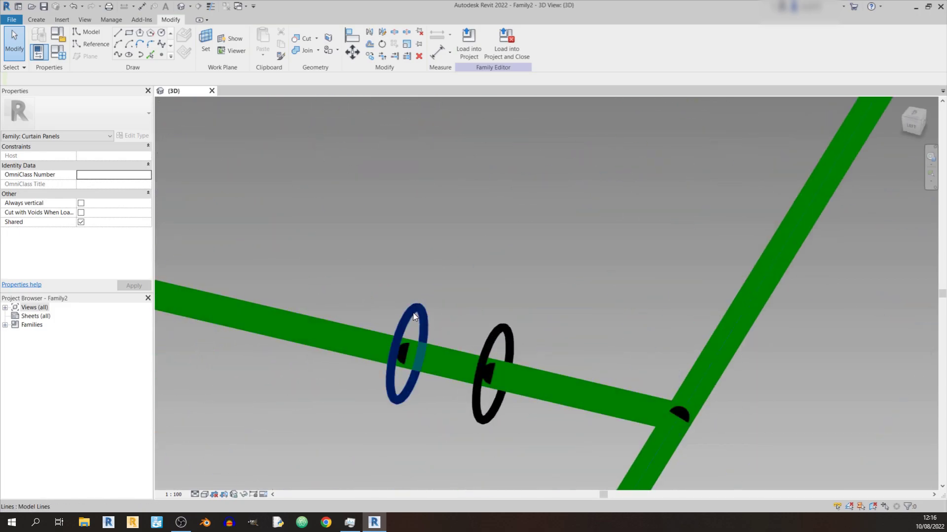
Copy the inner remaining circle with its reference point, placing three copies along the crossing reference line towards the tile's centre
drag(345, 446, 430, 275)
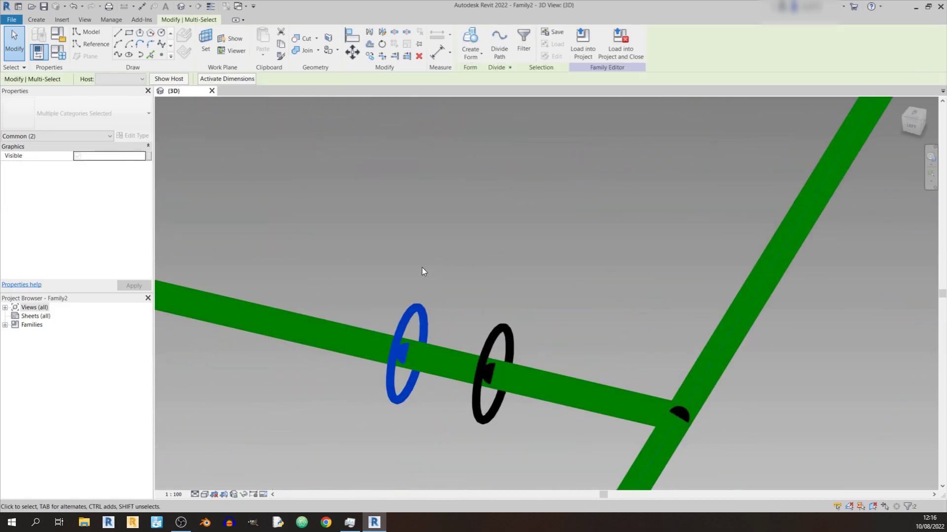
middle_drag(424, 273, 565, 238)
scroll(564, 235, down, 5)
click(369, 56)
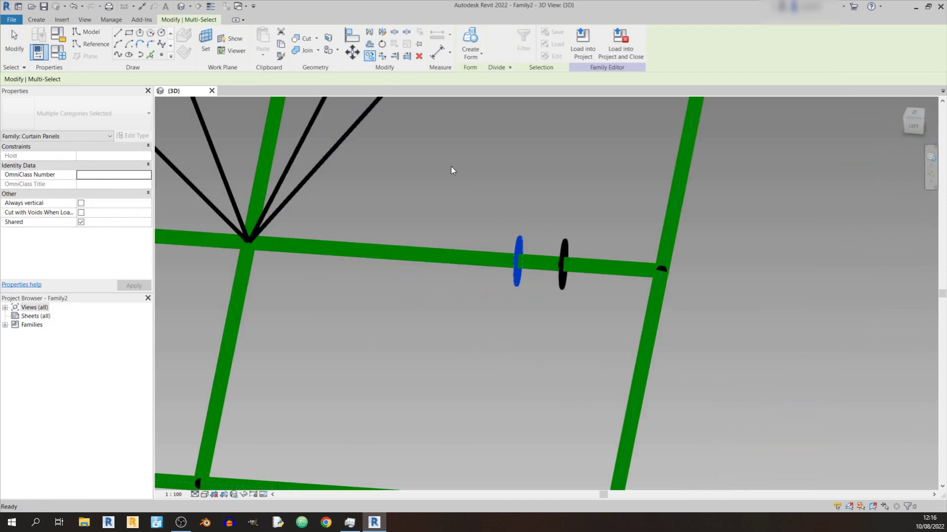
click(476, 257)
click(387, 259)
key(Escape)
key(Escape)
shift+middle_drag(387, 259, 375, 212)
scroll(370, 197, up, 3)
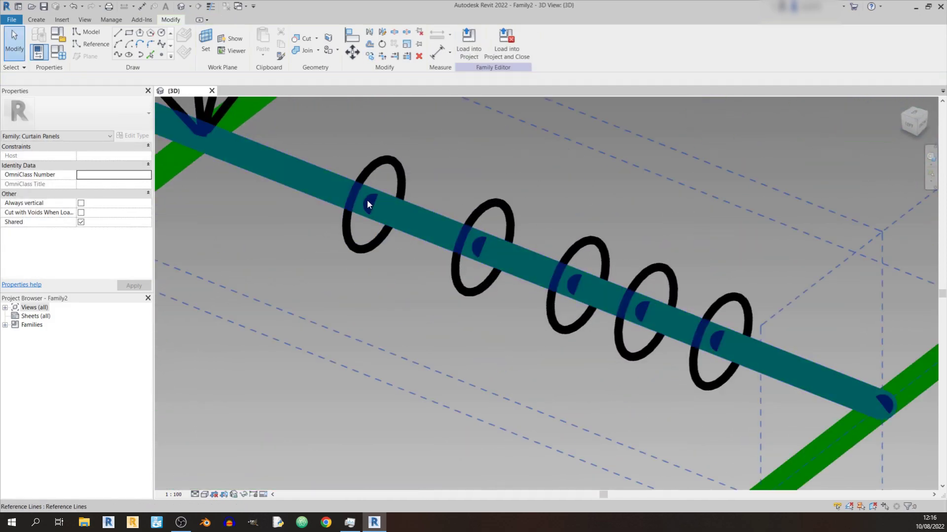
Rehost the reference point of the circle nearest the centre onto the other crossing reference line of the base tile
click(371, 204)
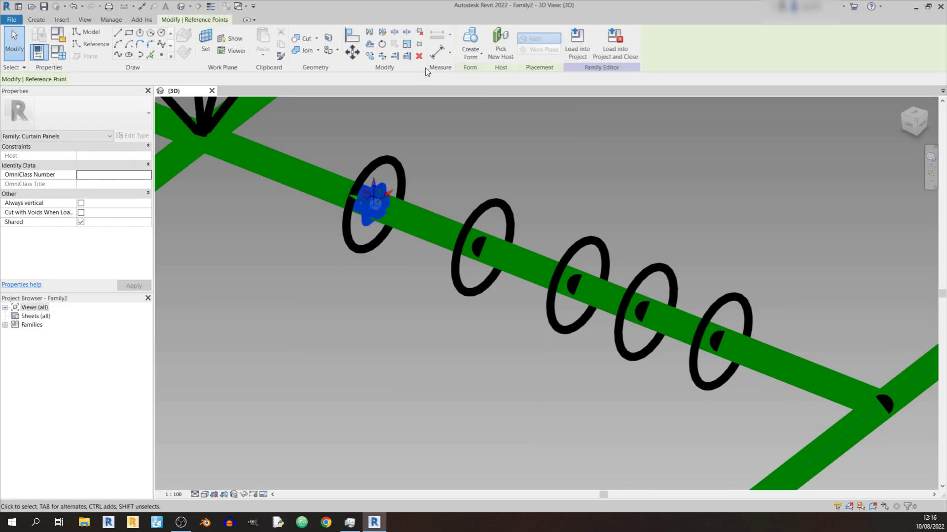
scroll(488, 153, down, 2)
drag(434, 235, 281, 269)
click(404, 280)
Rehost the next circle's reference point onto one of the reference lines forming the upper square
click(480, 253)
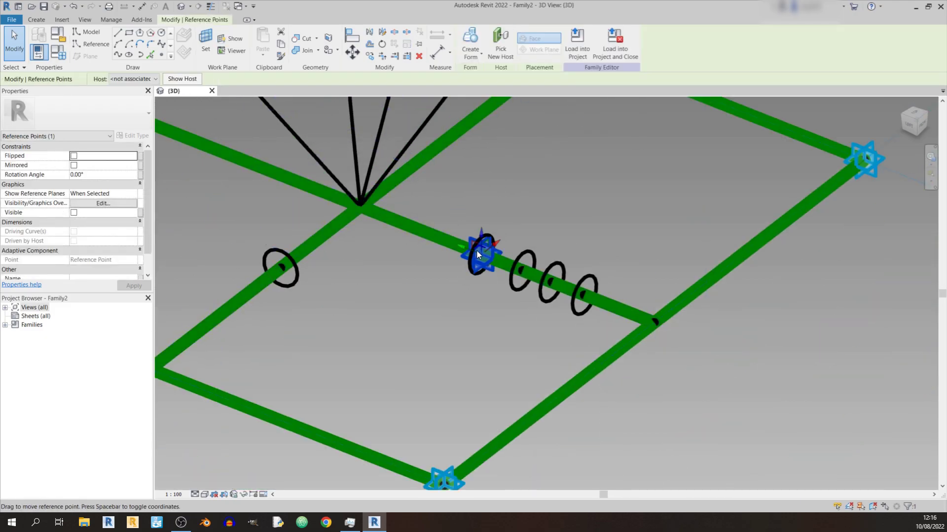
scroll(478, 250, down, 2)
click(500, 42)
scroll(493, 246, down, 3)
shift+middle_drag(493, 246, 542, 187)
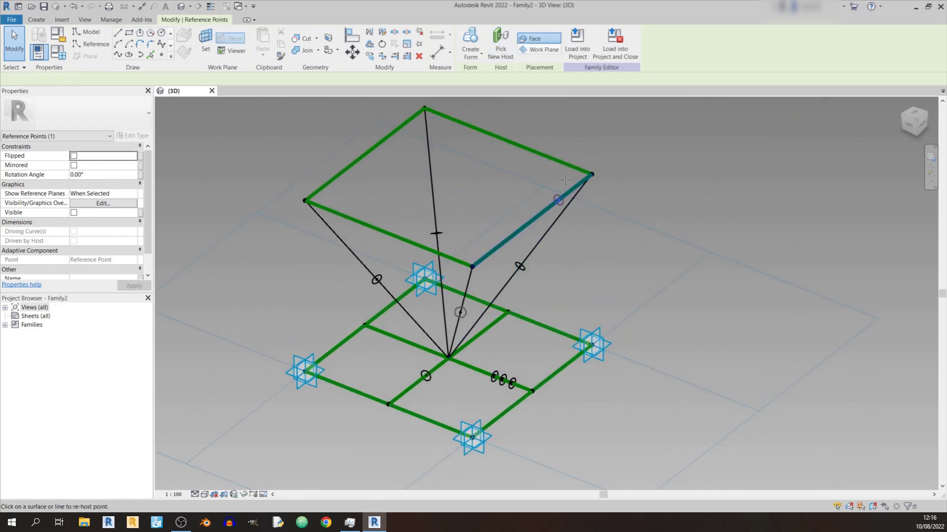
click(547, 153)
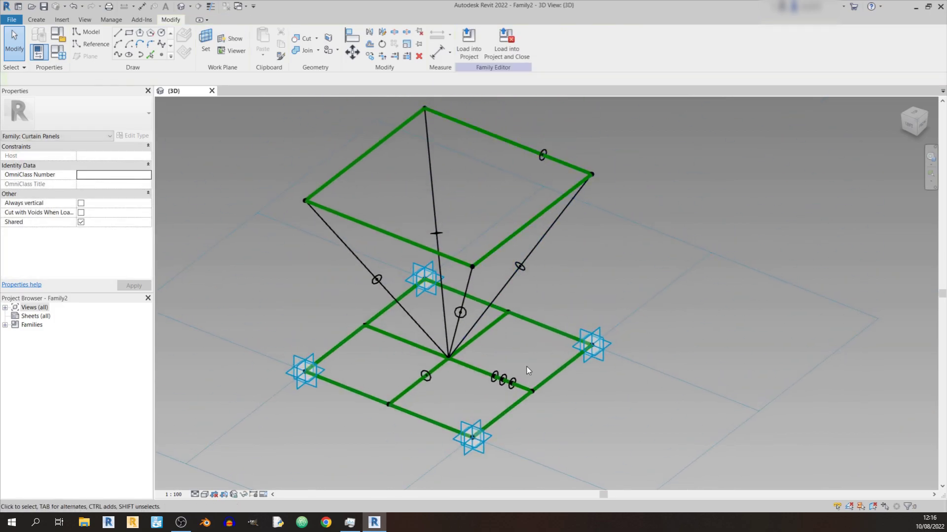
Delete the two surplus circles and their reference points, keeping only the circle nearest the tile edge on the crossing line
scroll(512, 368, up, 5)
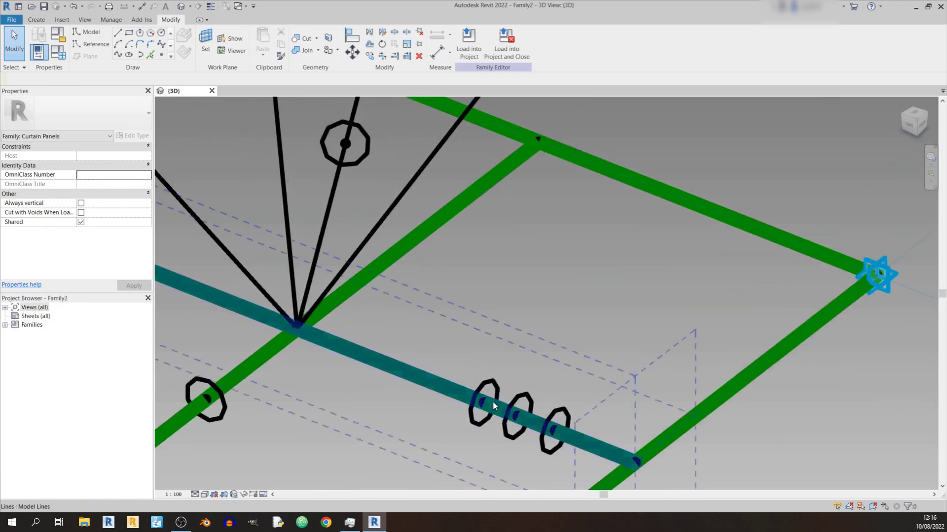
shift+middle_drag(504, 398, 481, 433)
drag(480, 433, 518, 359)
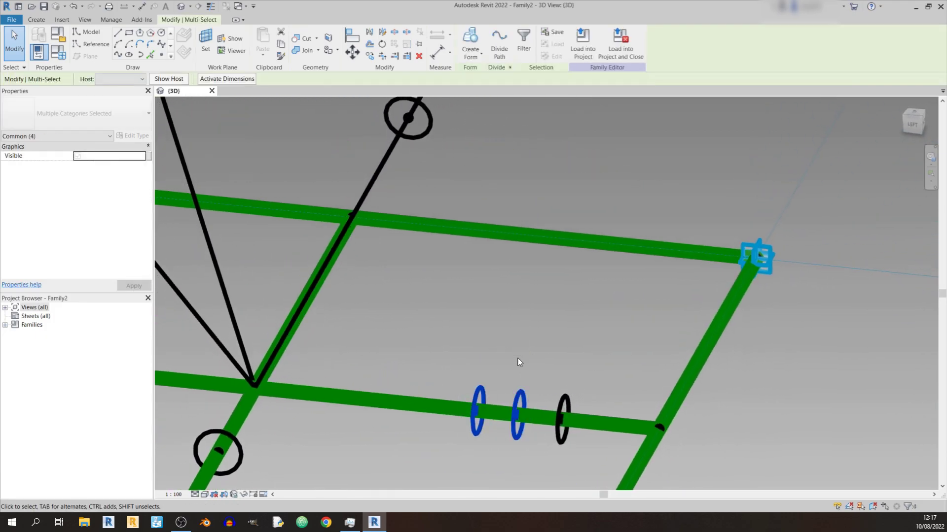
key(Delete)
scroll(519, 358, down, 5)
shift+middle_drag(543, 350, 657, 407)
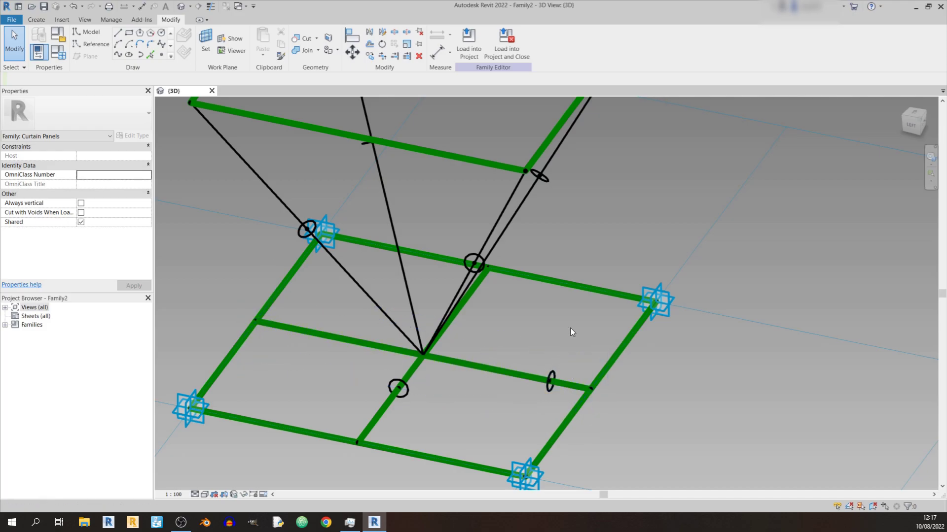
Create solid tube forms along both crossing reference lines of the base tile from each line and its circle
drag(579, 331, 477, 406)
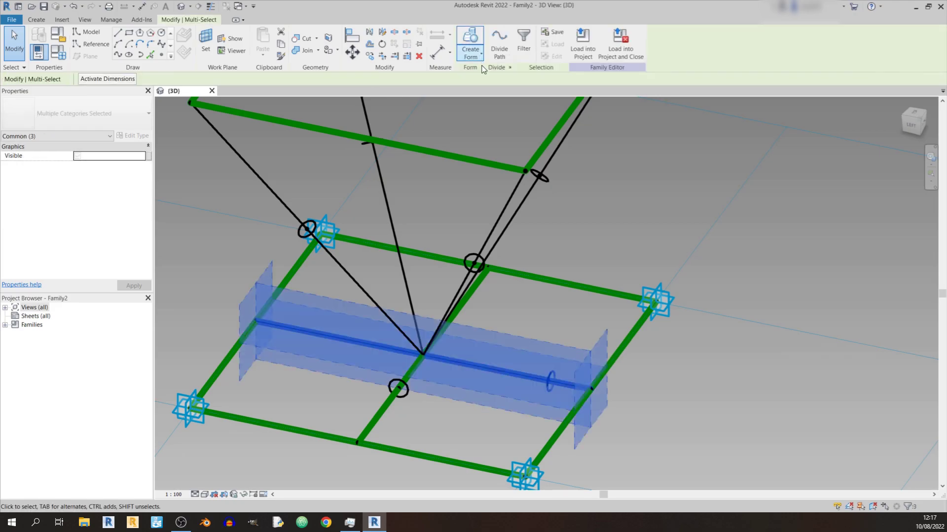
click(467, 58)
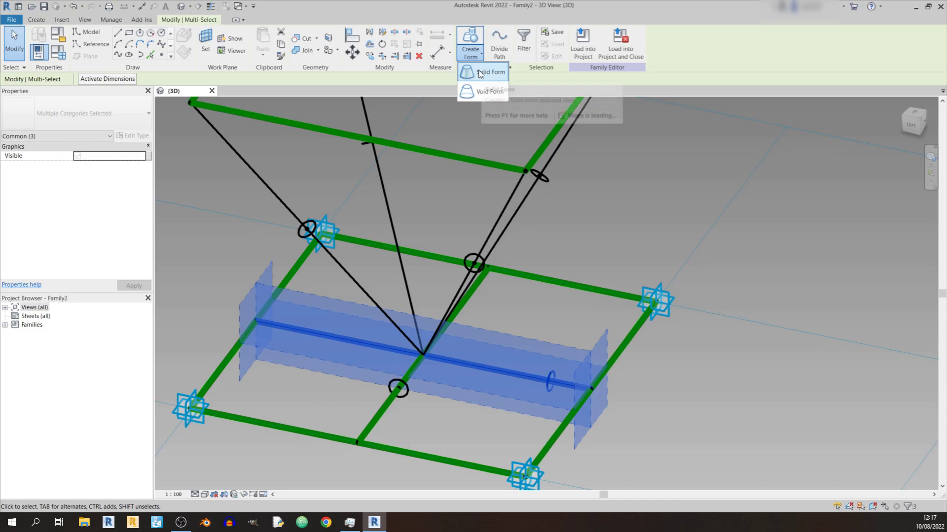
click(488, 70)
click(703, 419)
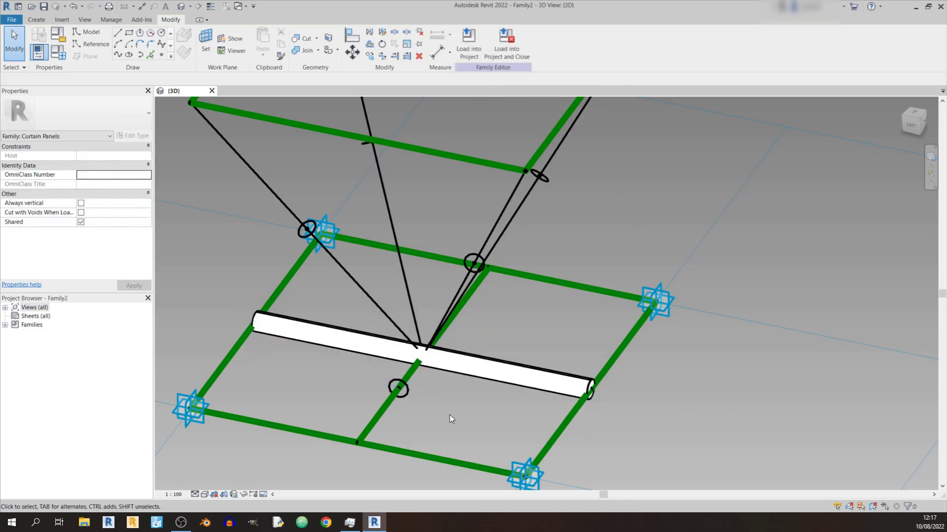
drag(436, 398, 444, 417)
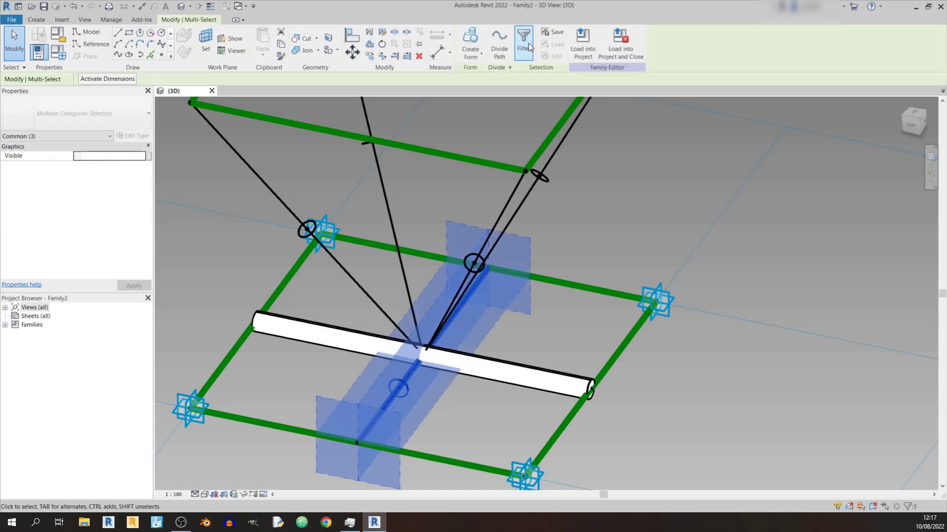
click(473, 37)
click(608, 205)
shift+middle_drag(608, 205, 497, 90)
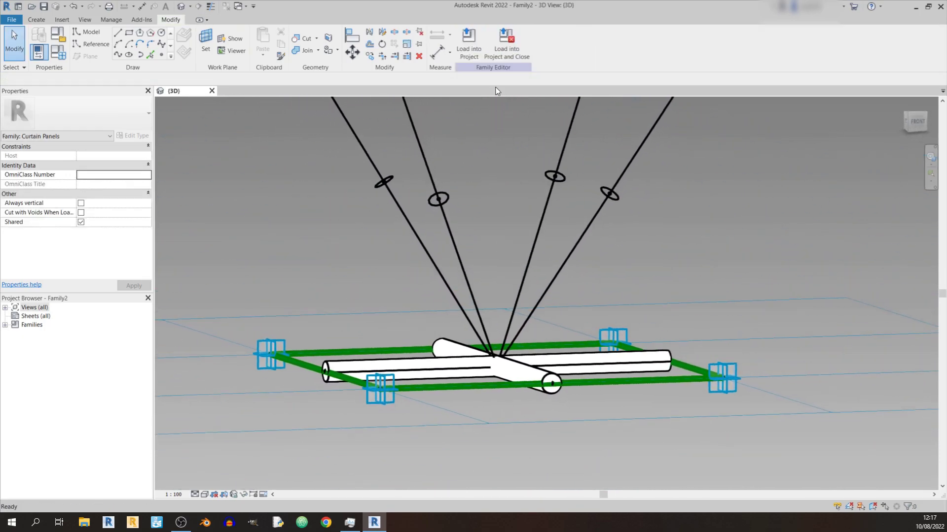
Create a solid tube form along each of the four diagonals from the line and its circle
drag(684, 153, 605, 230)
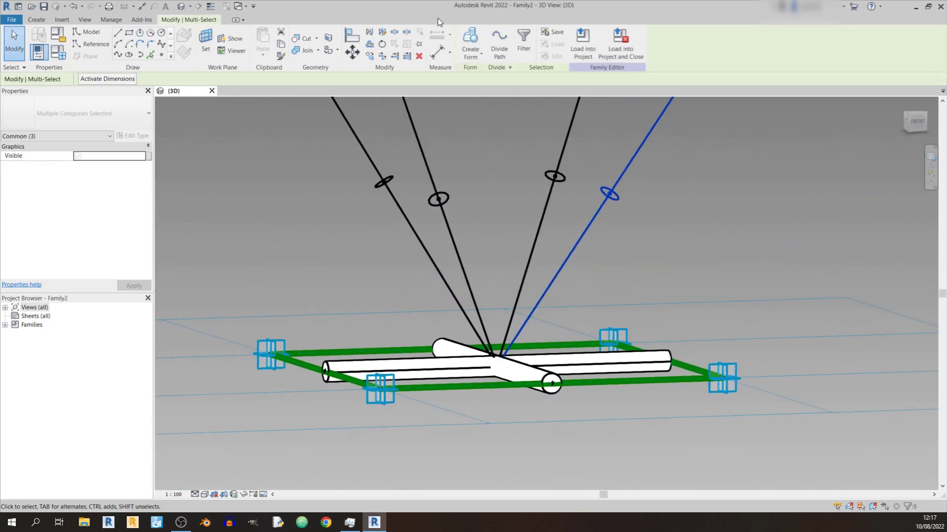
click(470, 46)
drag(592, 147, 443, 128)
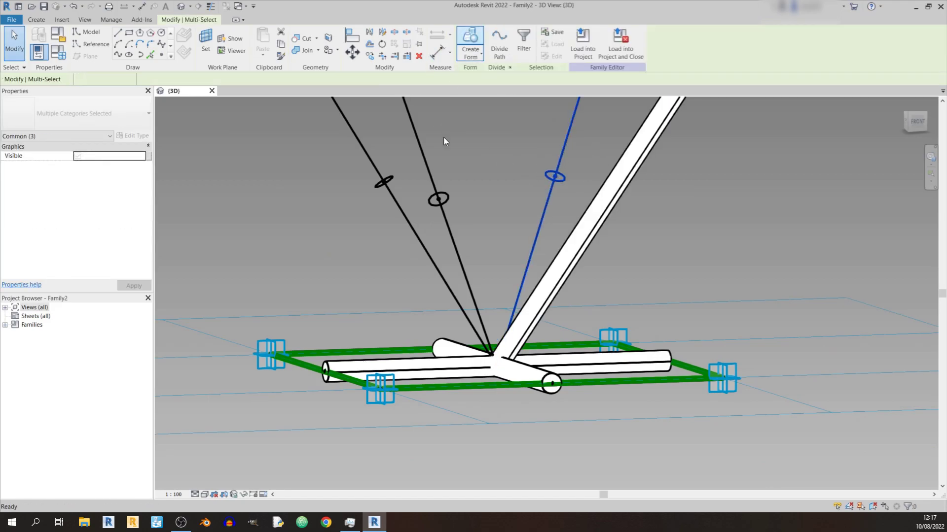
click(470, 46)
drag(456, 177, 424, 210)
click(469, 46)
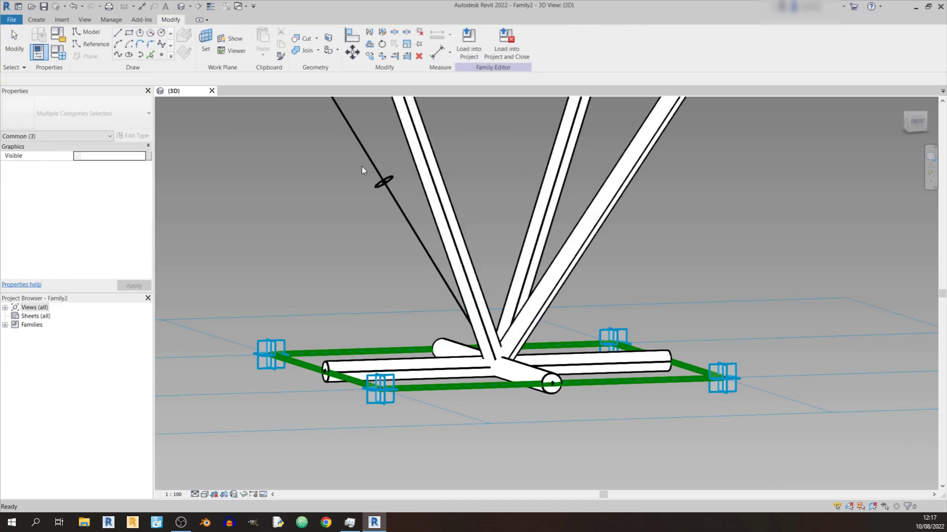
drag(385, 156, 356, 197)
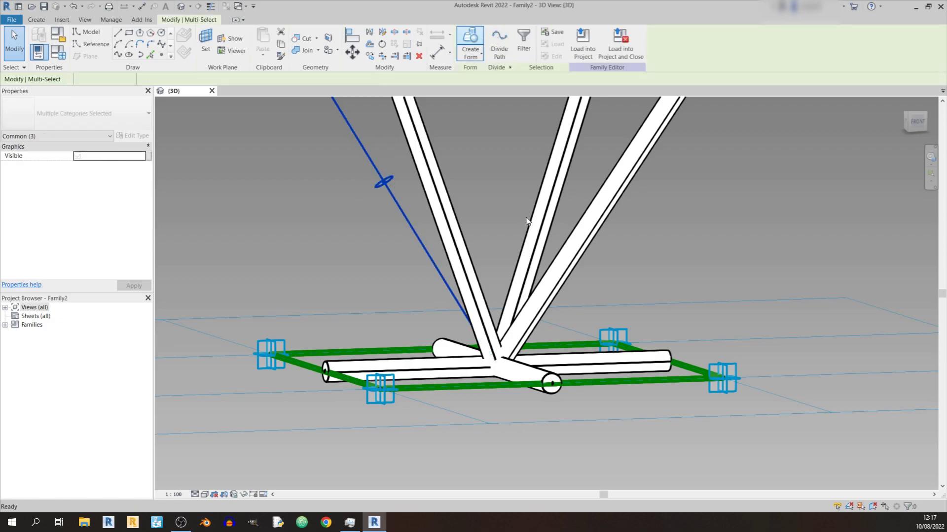
scroll(527, 222, down, 5)
shift+middle_drag(526, 222, 498, 291)
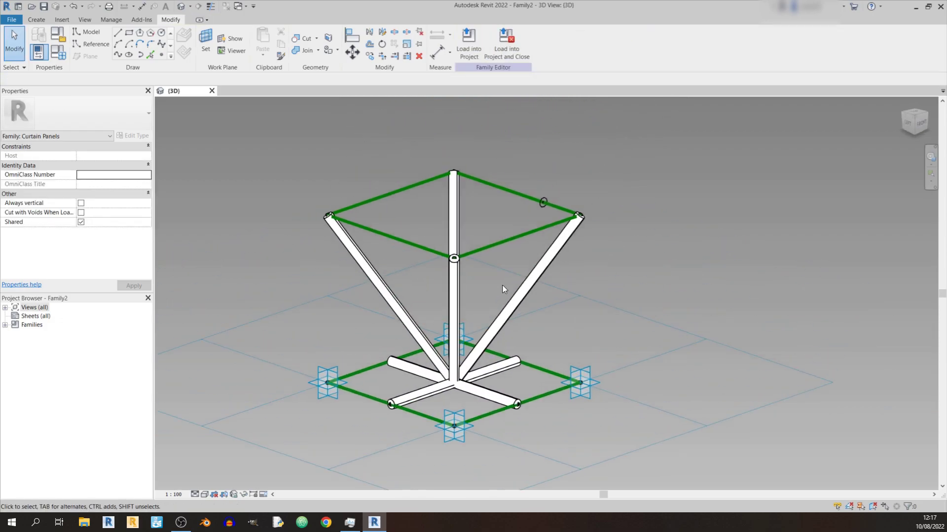
Create a solid tube form around the upper square from its four reference lines and the hosted circle
shift+middle_drag(443, 194, 478, 266)
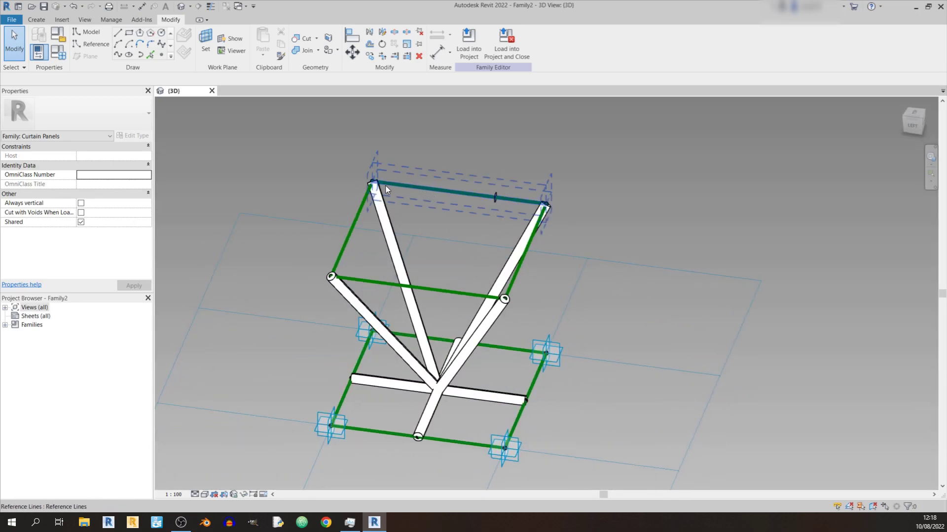
click(343, 242)
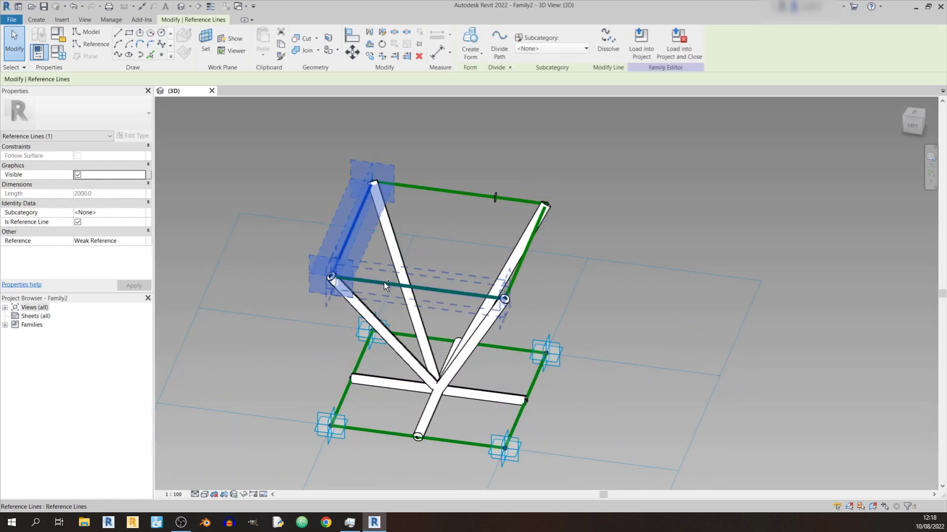
ctrl+click(383, 283)
ctrl+click(523, 268)
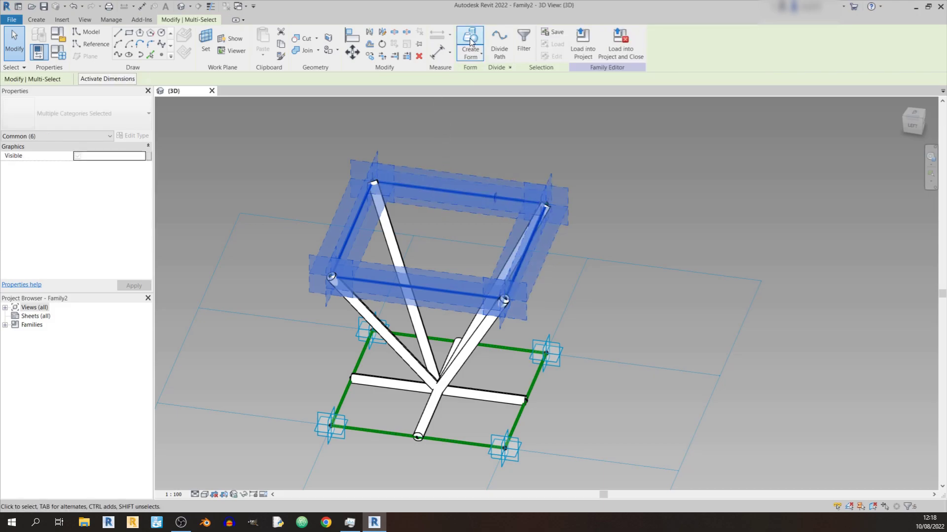
click(687, 150)
shift+middle_drag(687, 150, 547, 87)
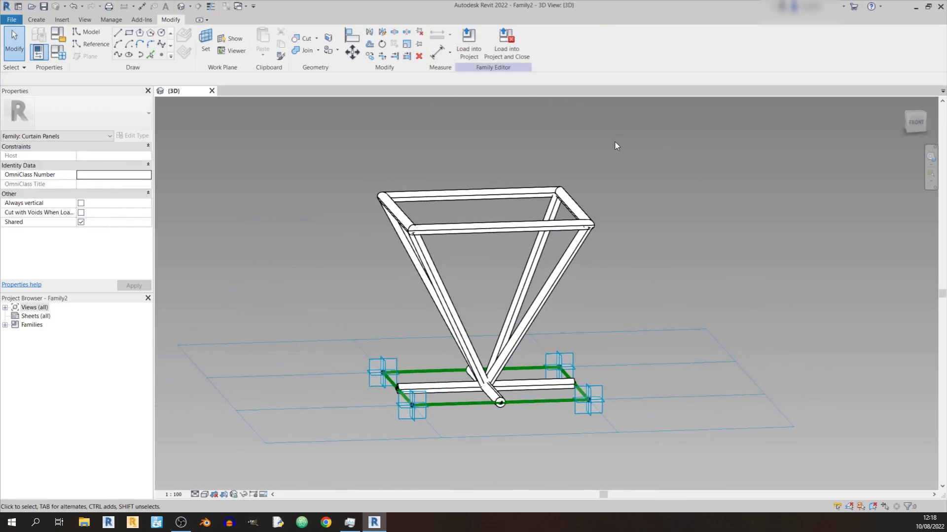
Examine the project materials and class filters offered for one of the upper square's tubes, and close the Material Browser
shift+middle_drag(614, 142, 714, 304)
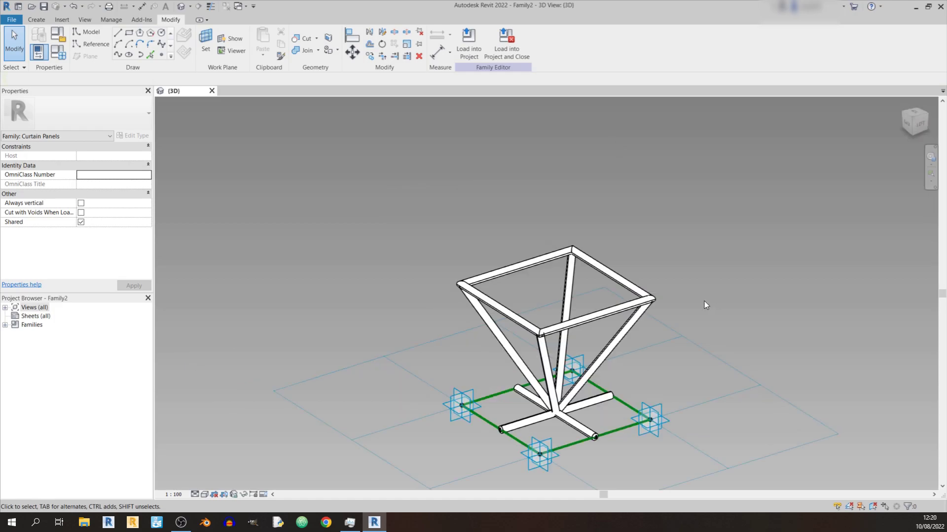
click(611, 275)
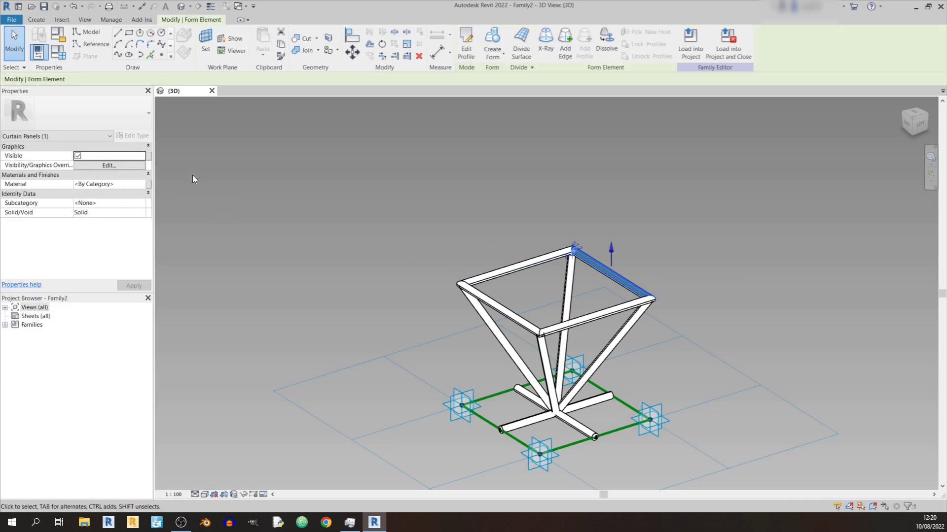
click(142, 184)
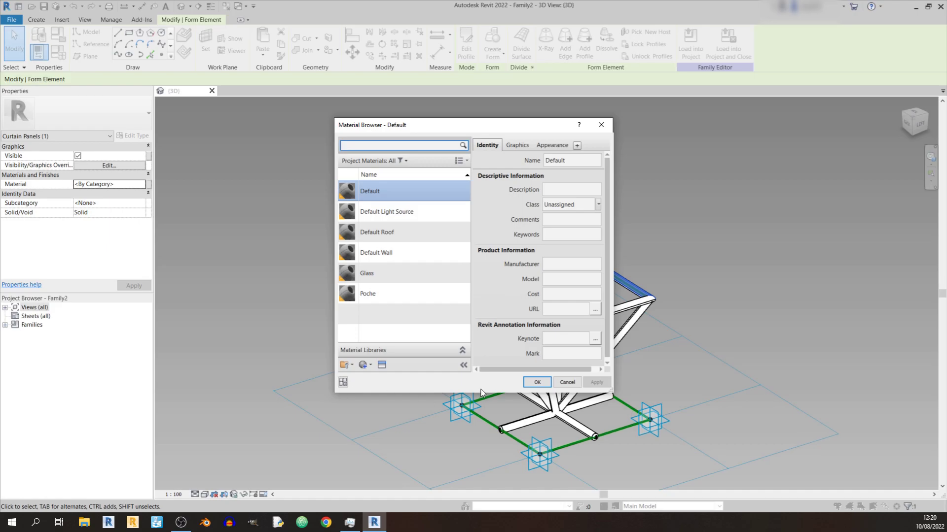
click(402, 161)
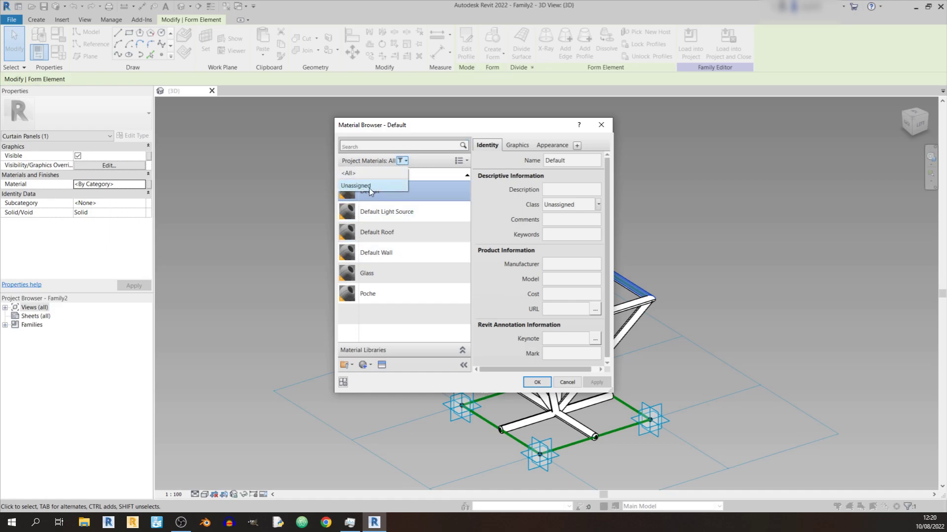
click(405, 162)
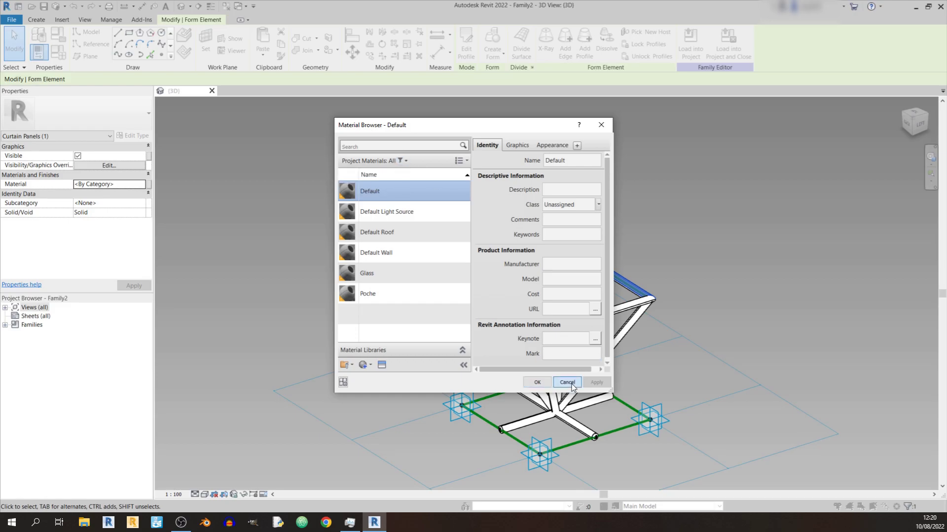
click(537, 382)
click(820, 279)
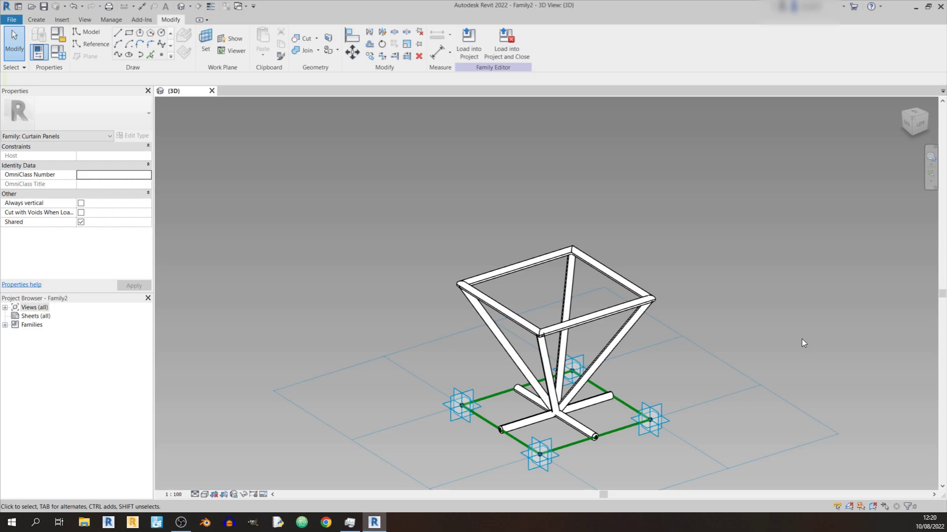
middle_drag(802, 339, 787, 315)
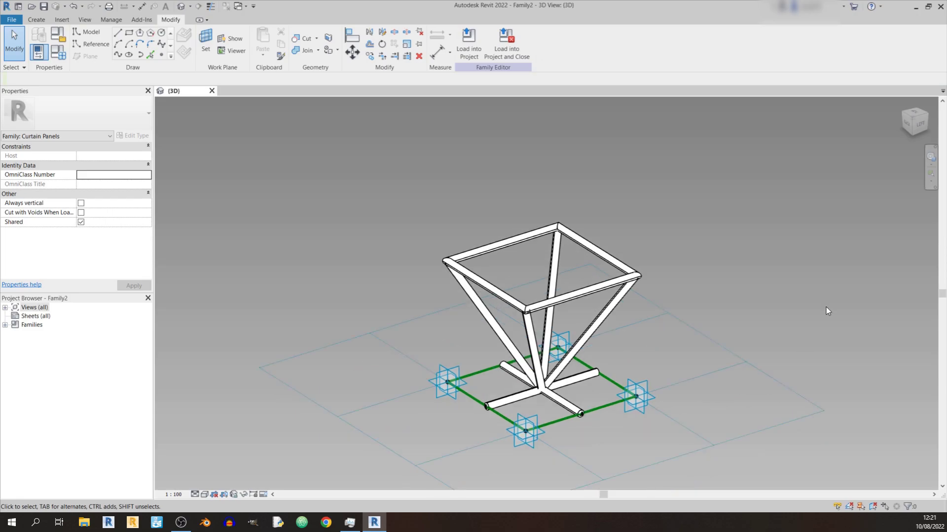